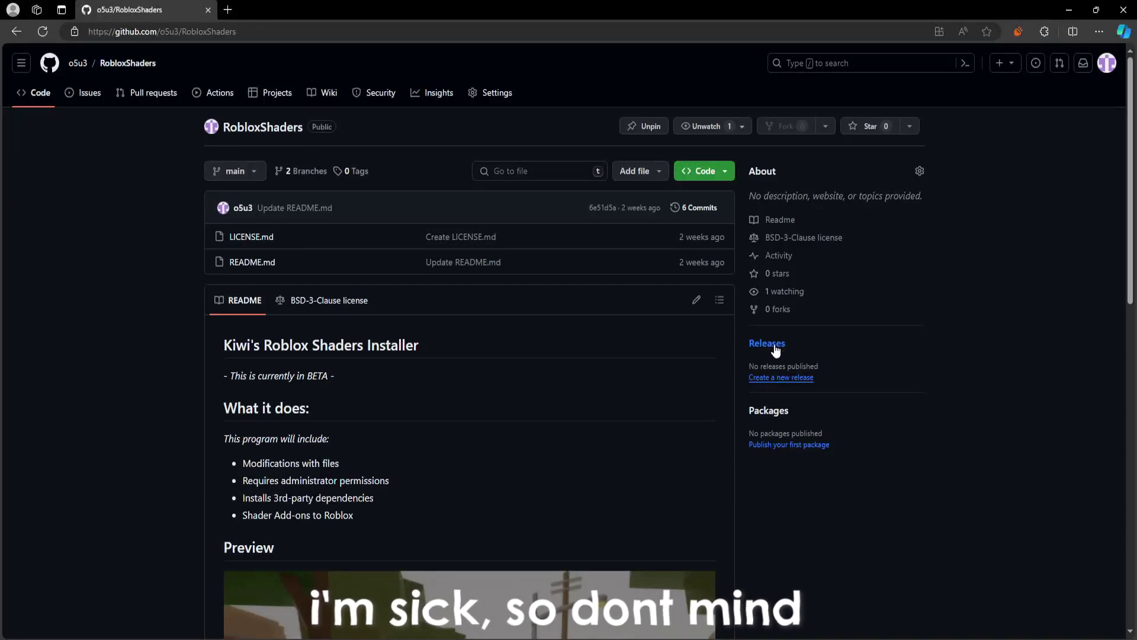
Check the RobloxShaders repository's releases page and minimize the browser
{"action": "left_click", "coordinate": [770, 345]}
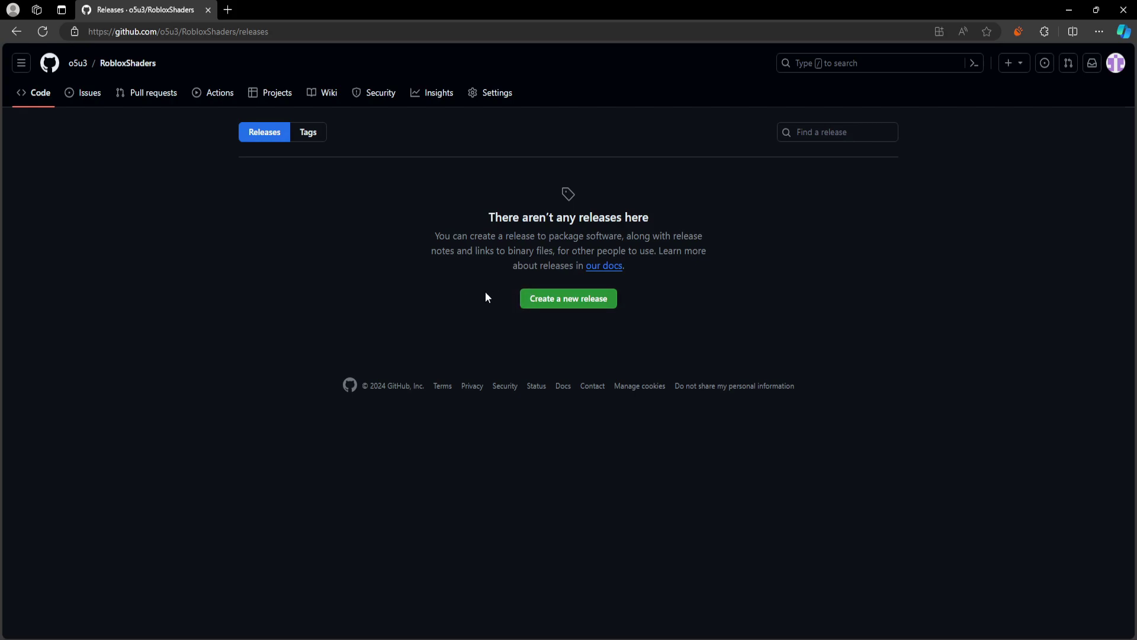
{"action": "left_click", "coordinate": [1069, 10]}
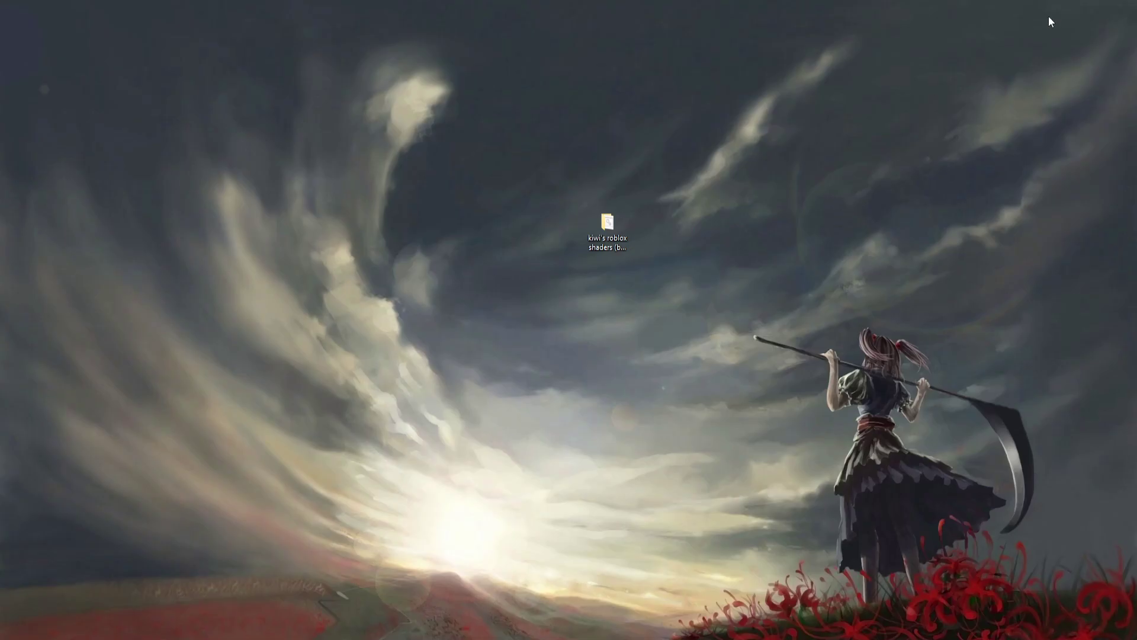
Open the kiwi's roblox shaders (beta) folder from the desktop and reposition its window
{"action": "left_click_drag", "start_coordinate": [607, 225], "coordinate": [562, 175]}
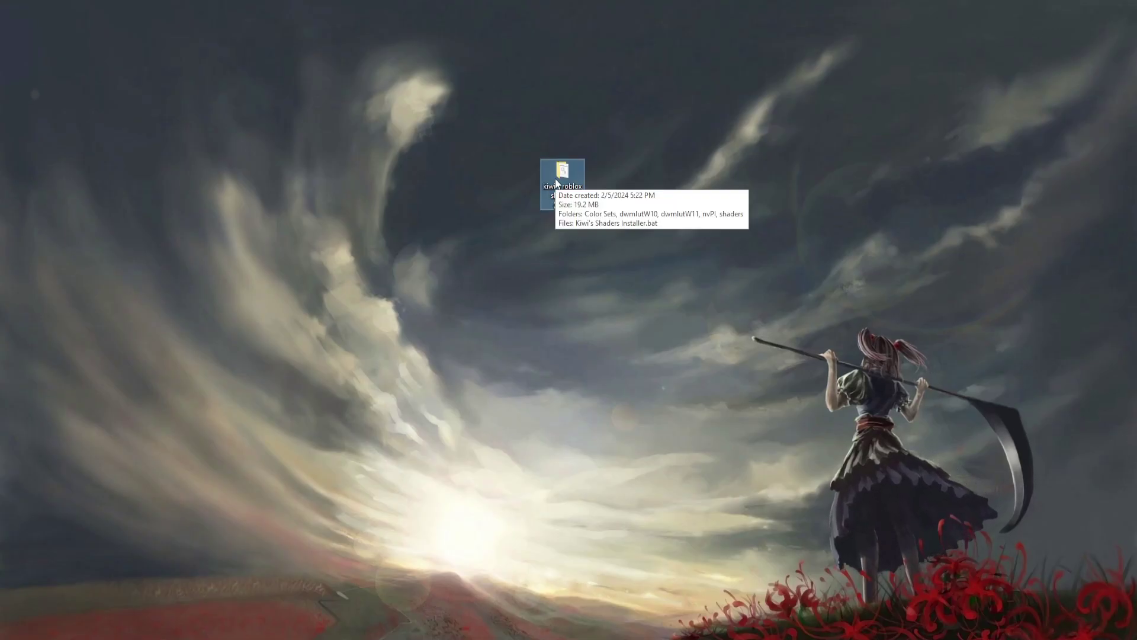
{"action": "double_click", "coordinate": [556, 179]}
{"action": "left_click_drag", "start_coordinate": [659, 428], "coordinate": [623, 266]}
{"action": "left_click", "coordinate": [670, 378]}
{"action": "left_click_drag", "start_coordinate": [886, 346], "coordinate": [812, 289]}
{"action": "left_click", "coordinate": [664, 379]}
Open Kiwi's Shaders Installer.bat for editing in Notepad and look through the script's contents
{"action": "right_click", "coordinate": [604, 360]}
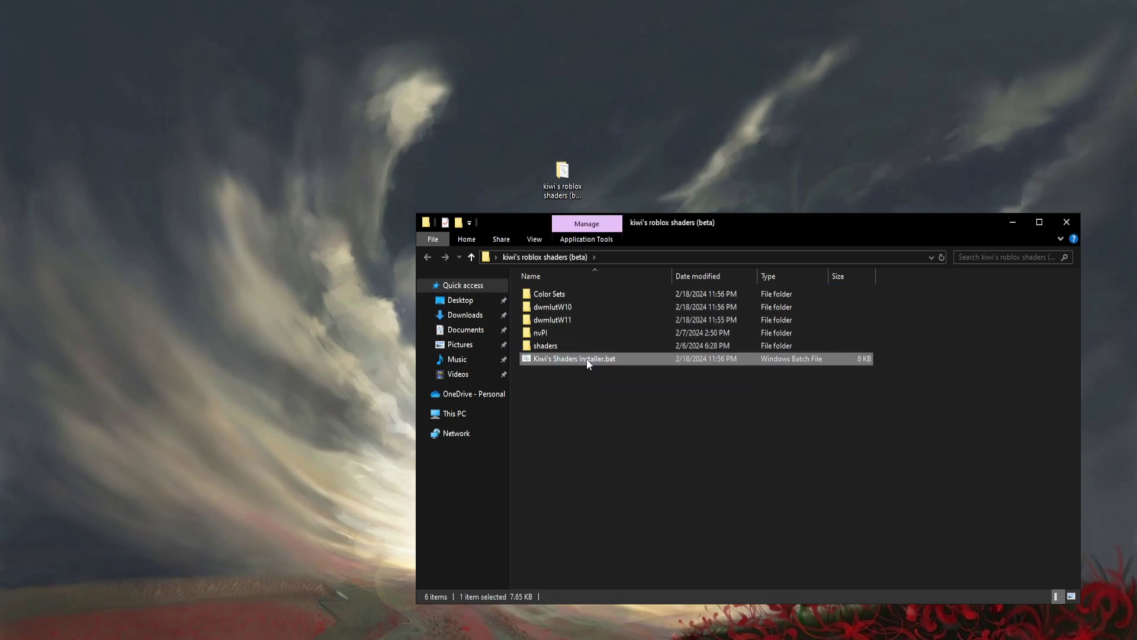
{"action": "left_click", "coordinate": [577, 358]}
{"action": "right_click", "coordinate": [579, 358]}
{"action": "left_click", "coordinate": [626, 90]}
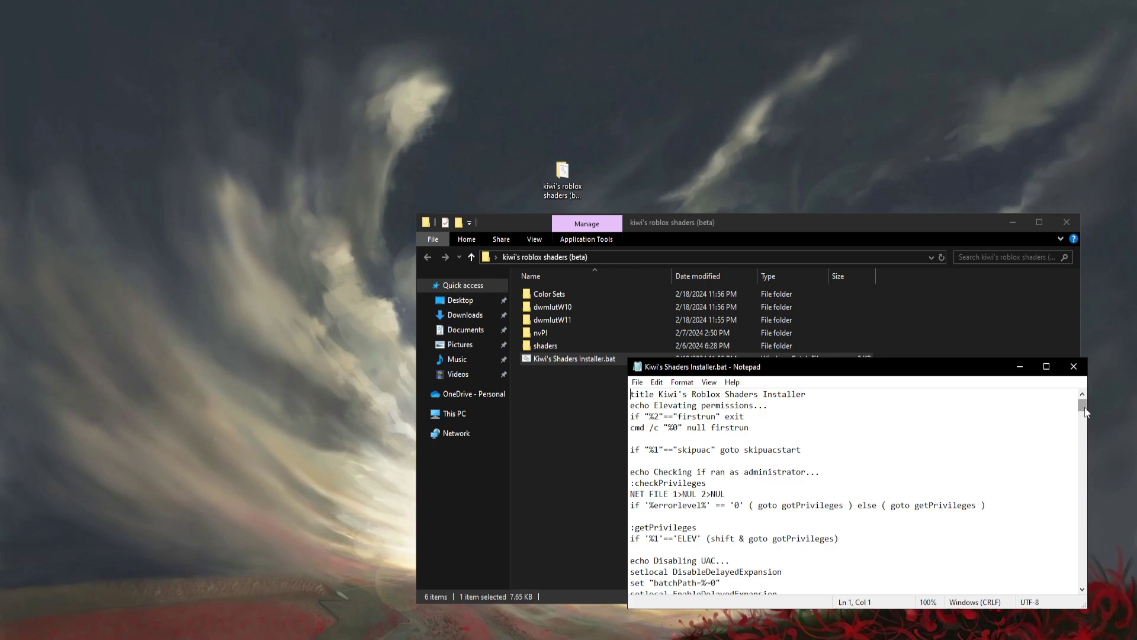
{"action": "left_click_drag", "start_coordinate": [1086, 412], "coordinate": [1083, 429]}
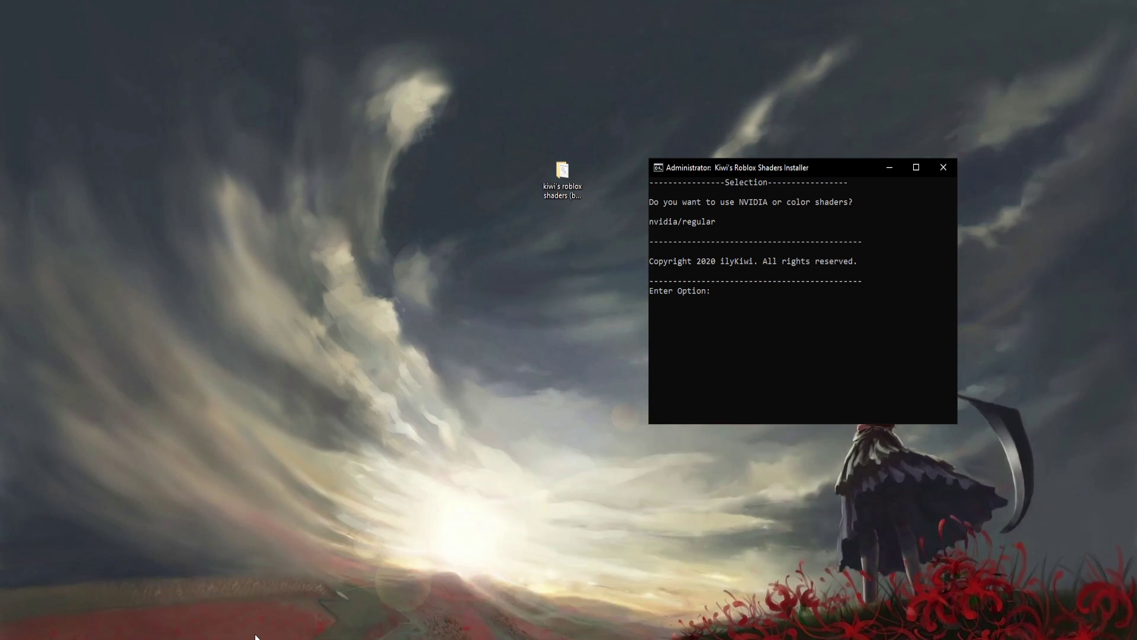
In the shaders installer, choose the regular option and open the color shaders for Windows 10 with option 1
{"action": "key", "text": "ctrl+shift+Escape"}
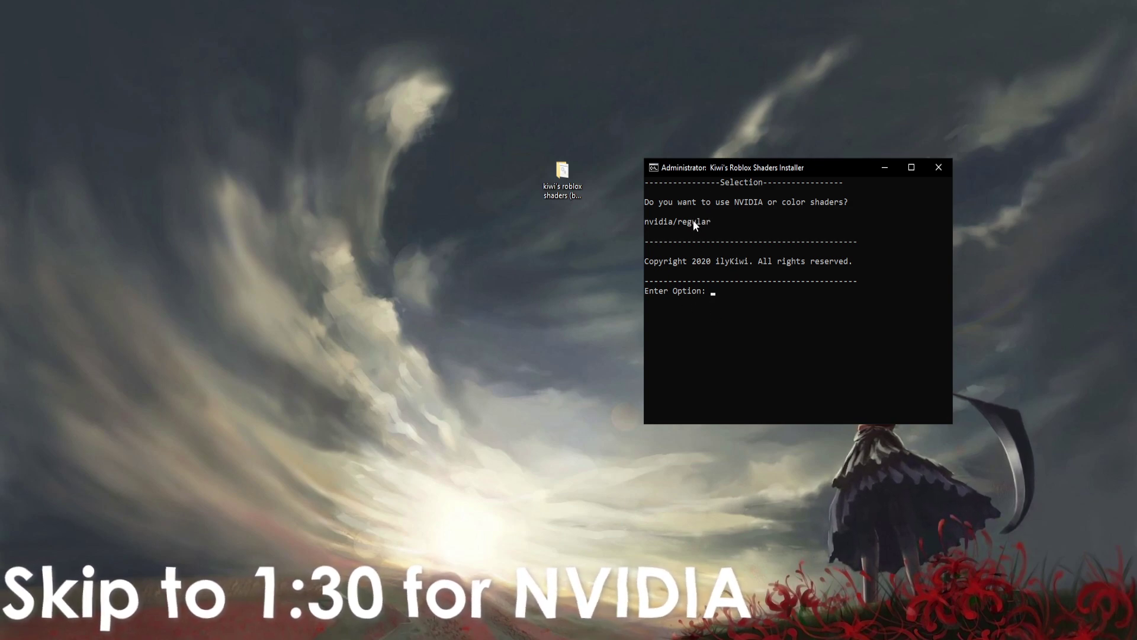
{"action": "type", "text": "regular"}
{"action": "key", "text": "Return"}
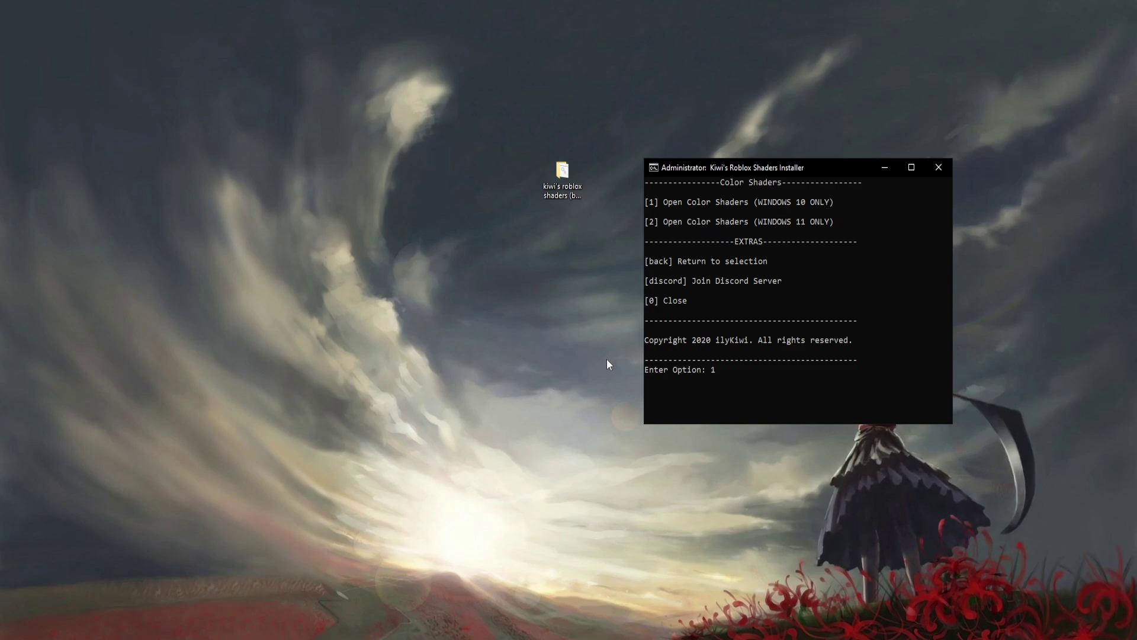
{"action": "key", "text": "Return"}
{"action": "left_click_drag", "start_coordinate": [203, 78], "coordinate": [328, 183]}
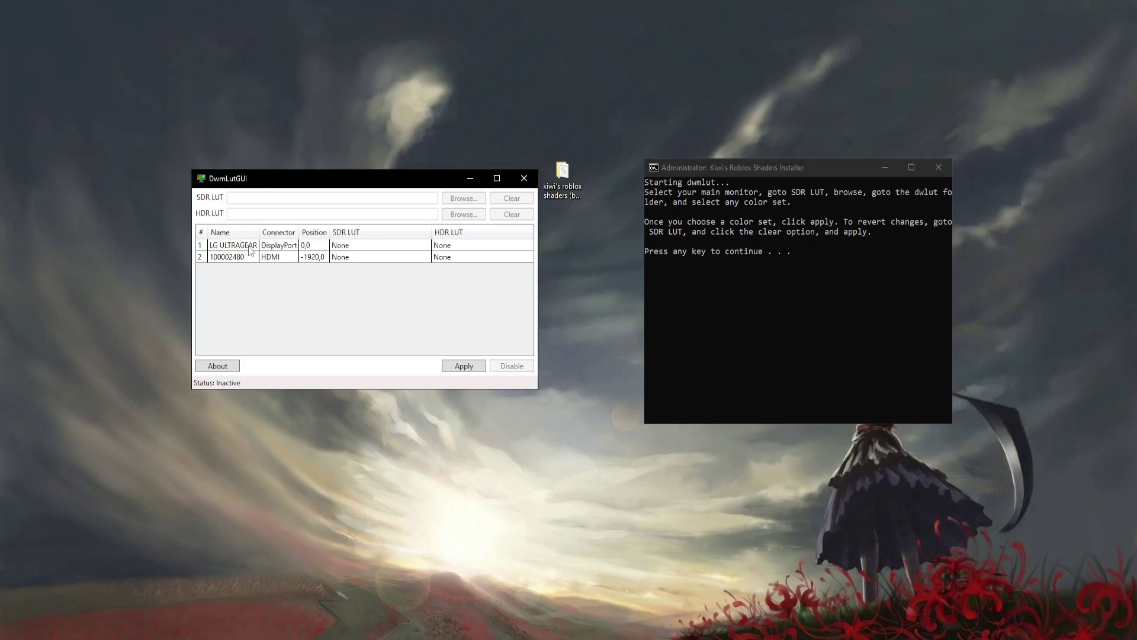
Assign Saturated.cube from the Color Sets folder as the LG ULTRAGEAR monitor's SDR LUT and apply it
{"action": "left_click", "coordinate": [248, 246]}
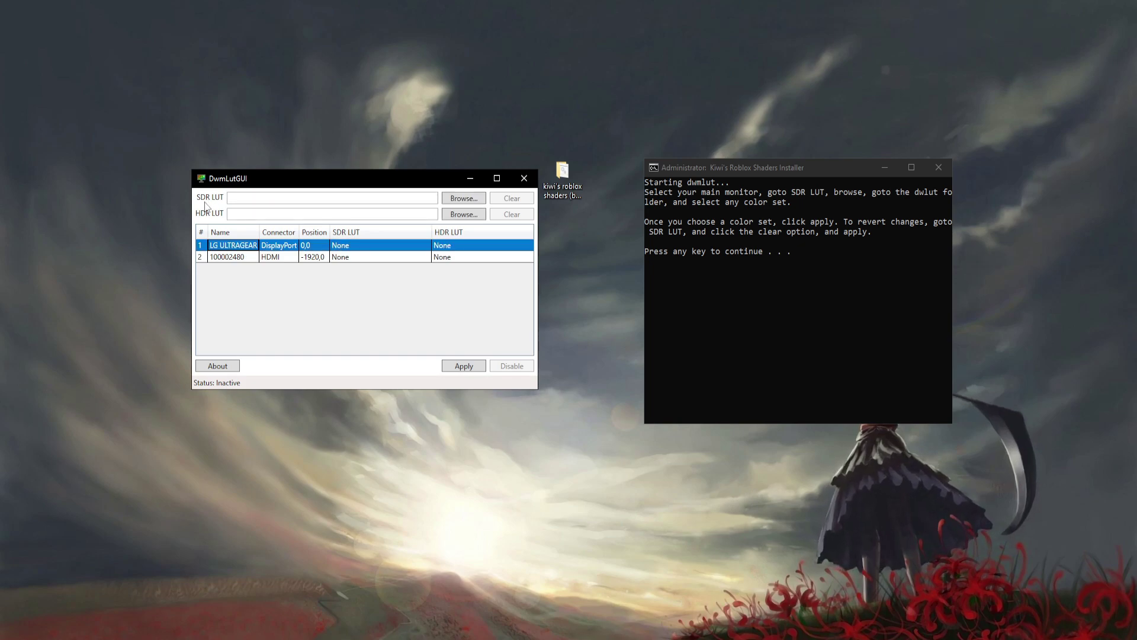
{"action": "left_click", "coordinate": [470, 200]}
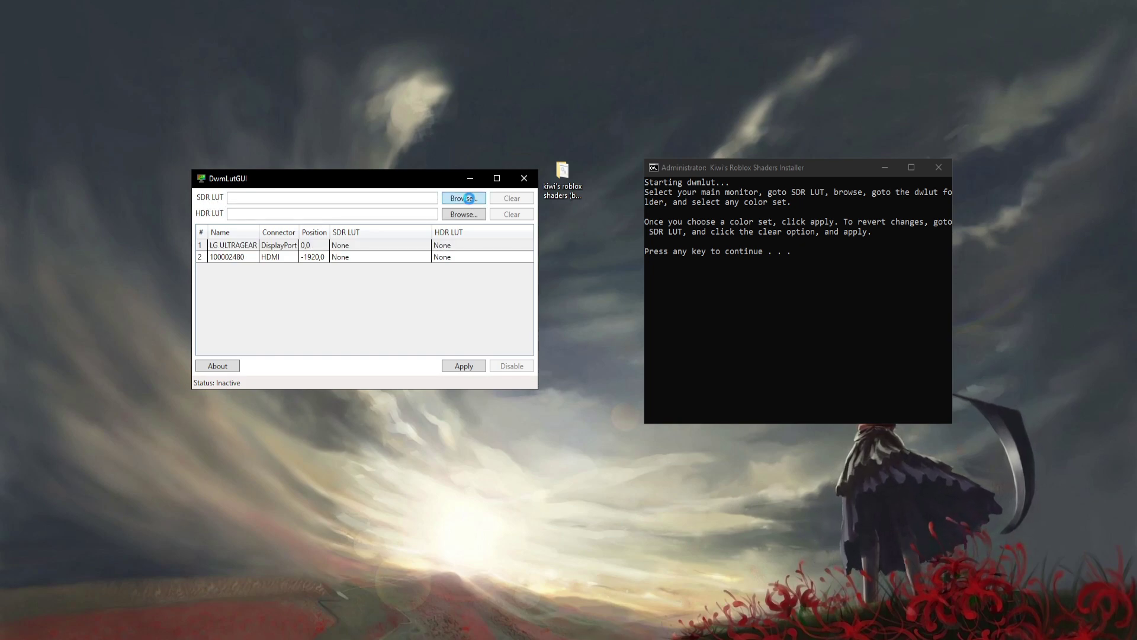
{"action": "left_click_drag", "start_coordinate": [563, 171], "coordinate": [580, 107]}
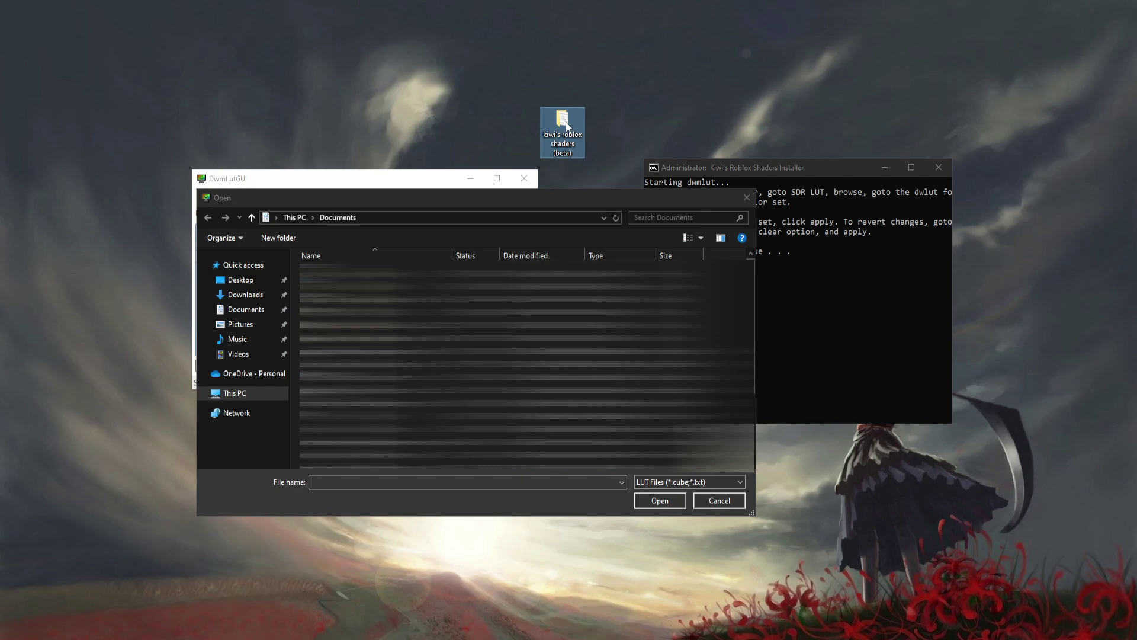
{"action": "left_click", "coordinate": [228, 279]}
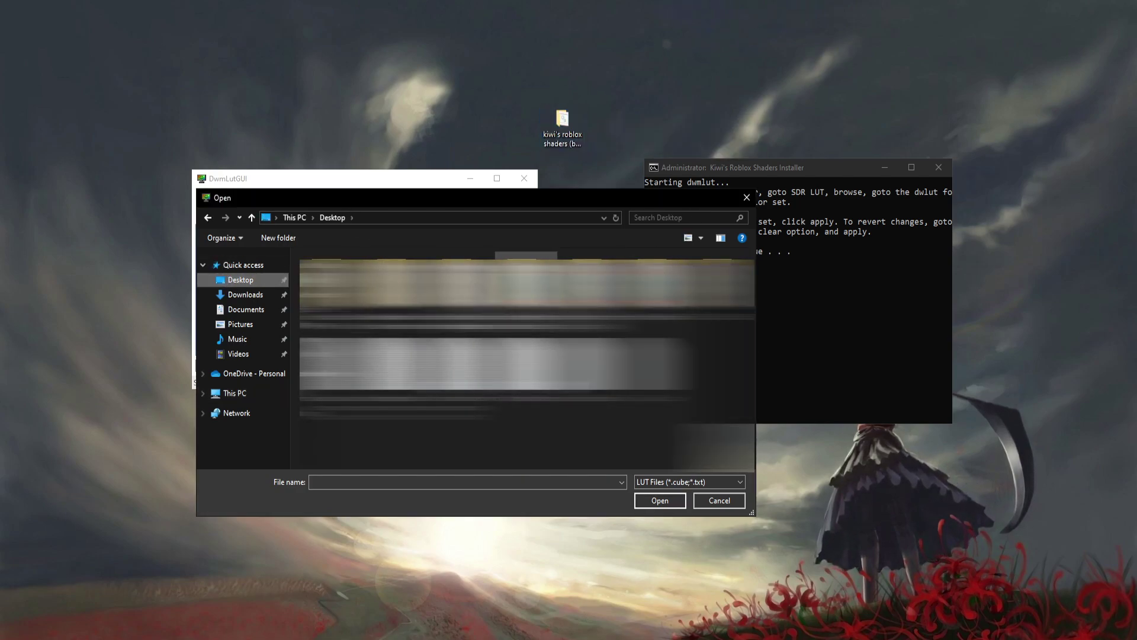
{"action": "double_click", "coordinate": [461, 296]}
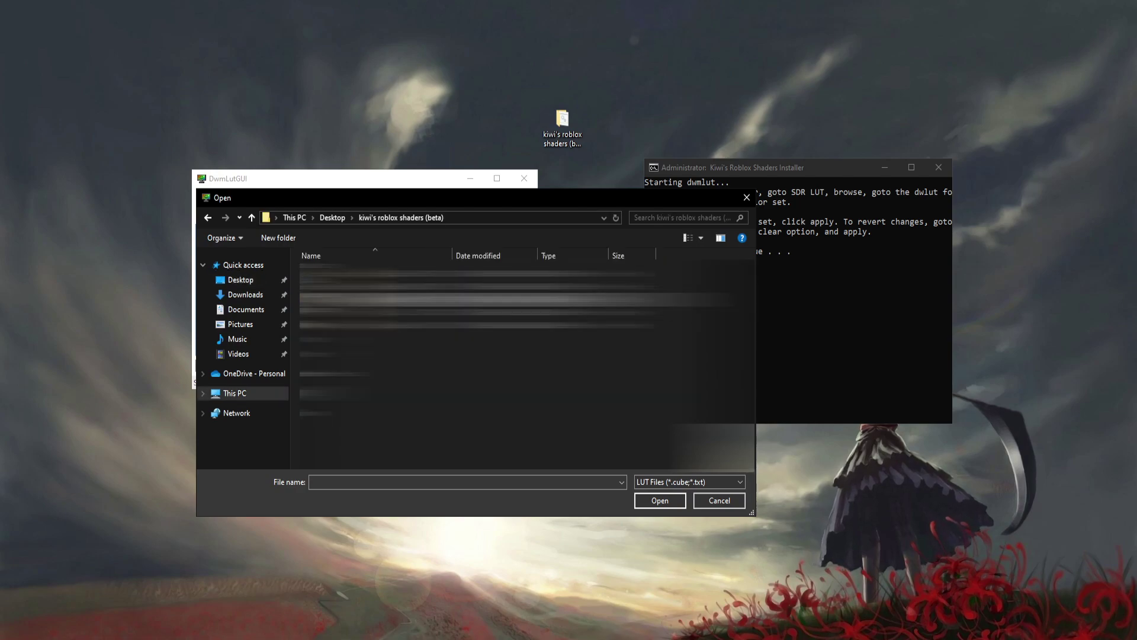
{"action": "double_click", "coordinate": [362, 274]}
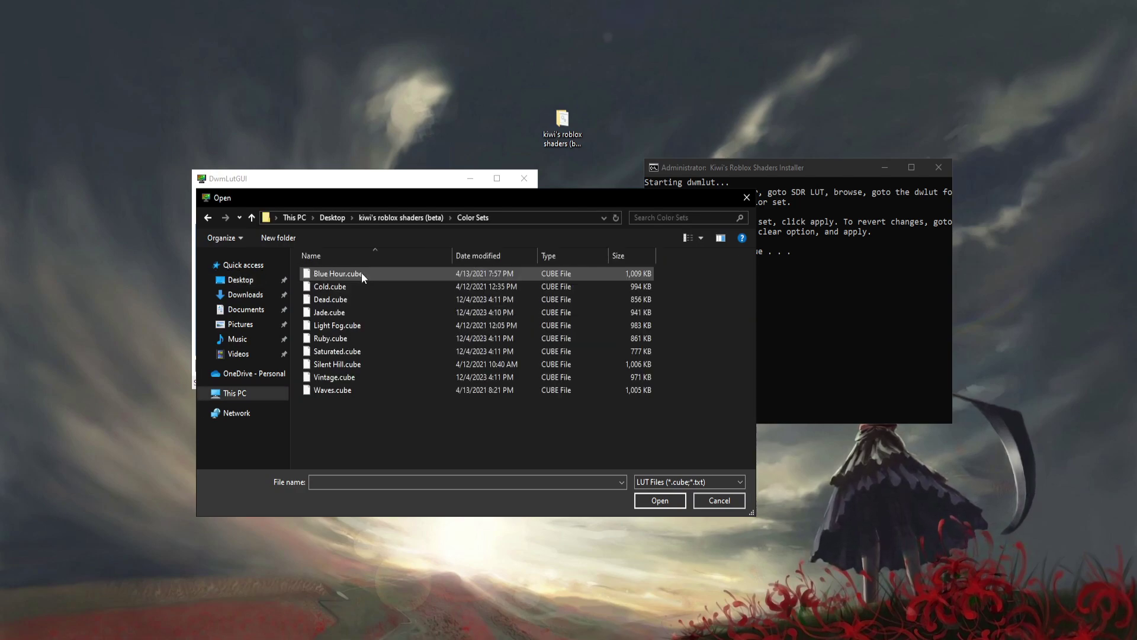
{"action": "left_click", "coordinate": [336, 351]}
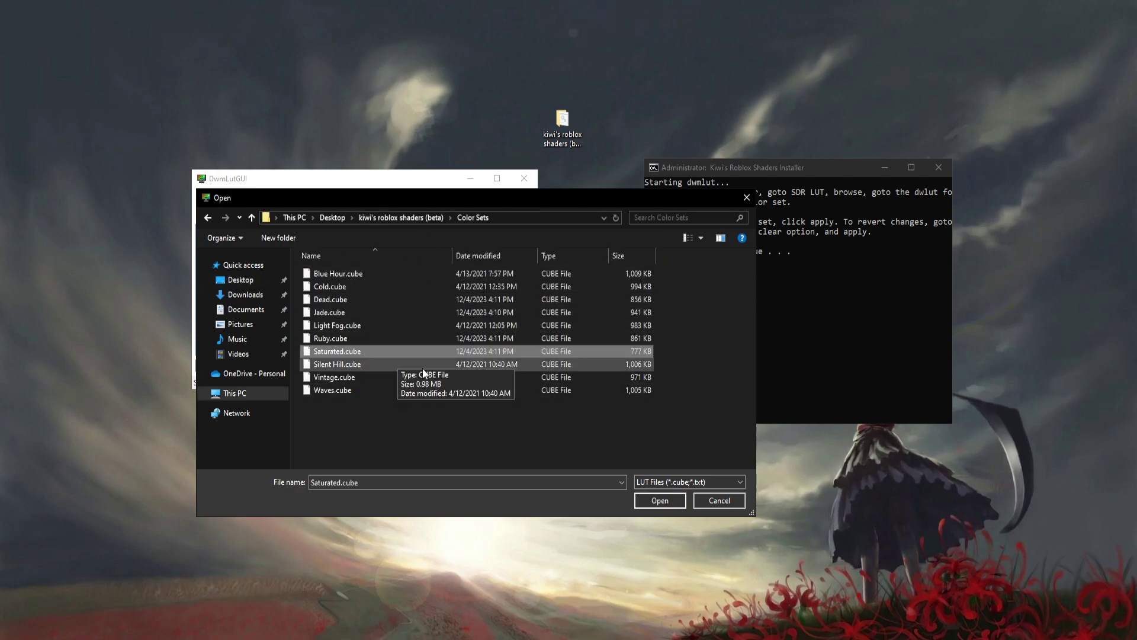
{"action": "left_click", "coordinate": [656, 499]}
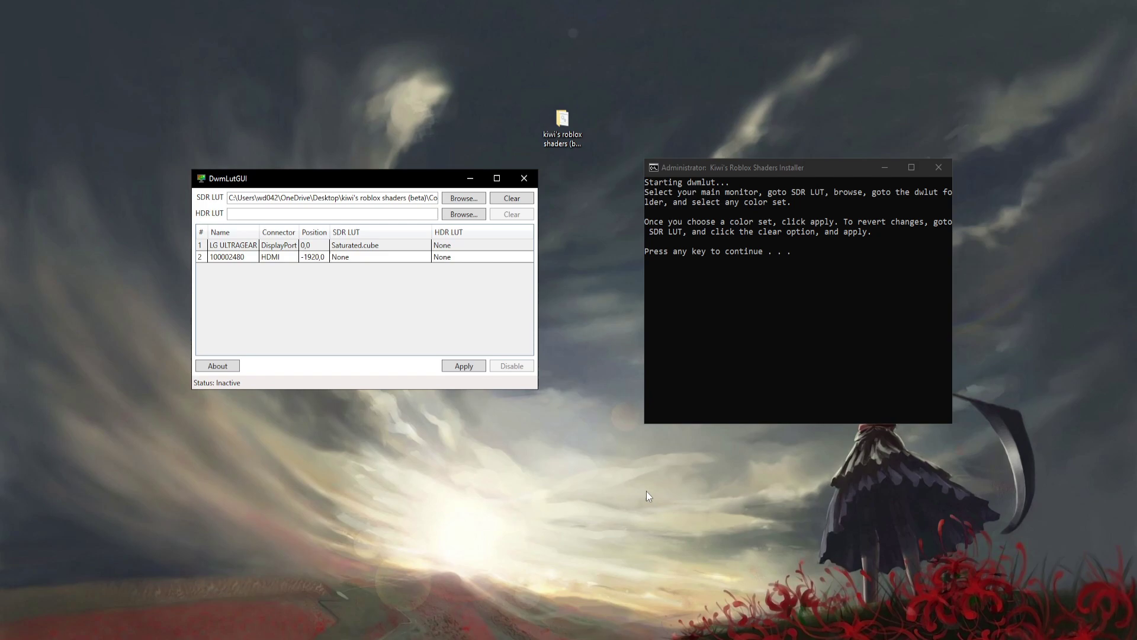
{"action": "left_click", "coordinate": [455, 366]}
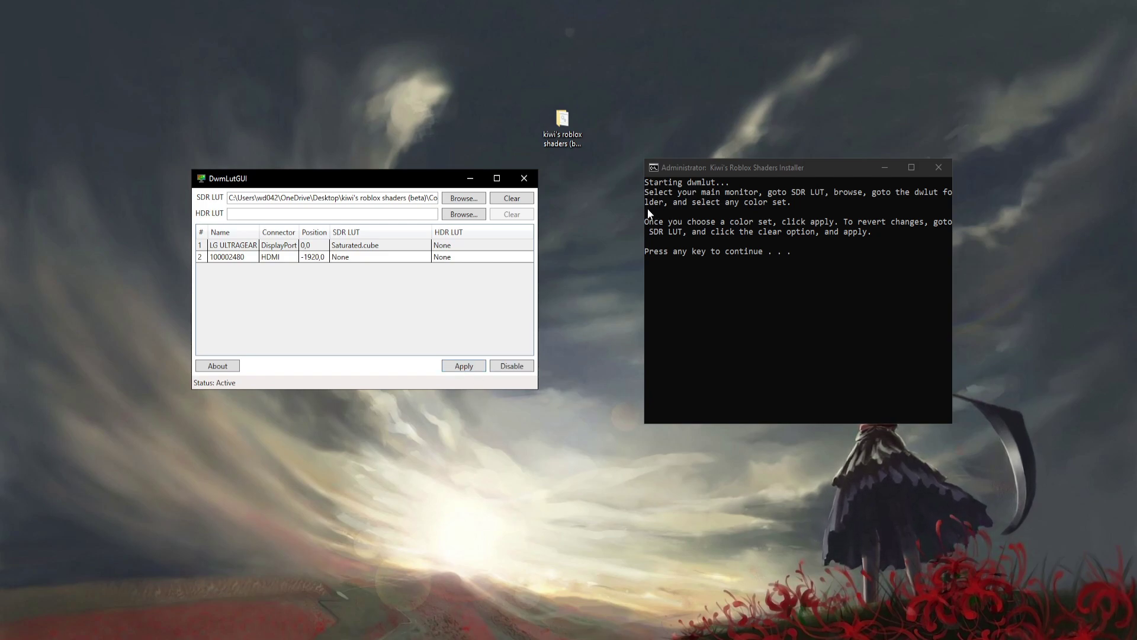
Select Blue Hour.cube as the LG ULTRAGEAR monitor's SDR LUT
{"action": "left_click", "coordinate": [327, 112]}
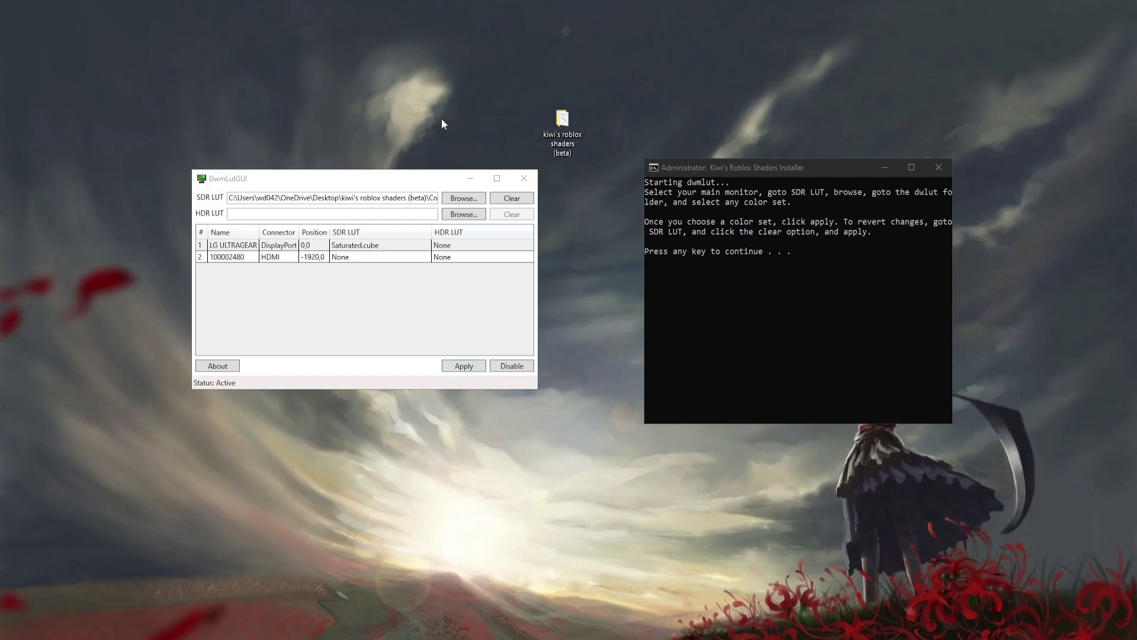
{"action": "left_click_drag", "start_coordinate": [449, 175], "coordinate": [451, 177]}
{"action": "left_click", "coordinate": [466, 199]}
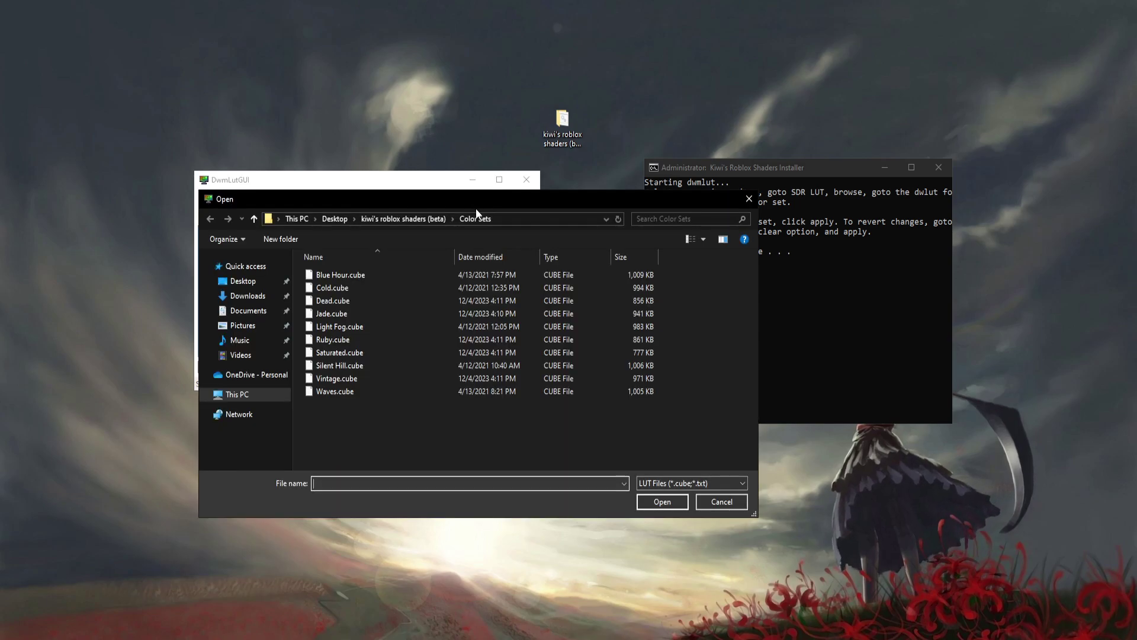
{"action": "double_click", "coordinate": [385, 275]}
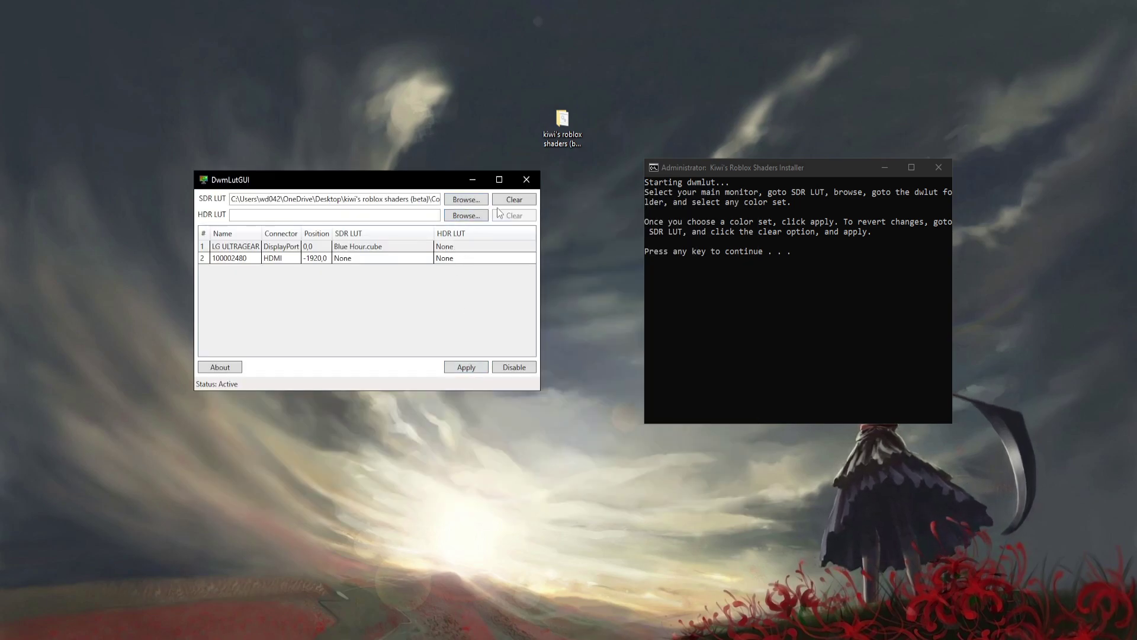
Clear the LG ULTRAGEAR monitor's SDR LUT and apply the change
{"action": "left_click", "coordinate": [515, 201]}
{"action": "left_click", "coordinate": [466, 367]}
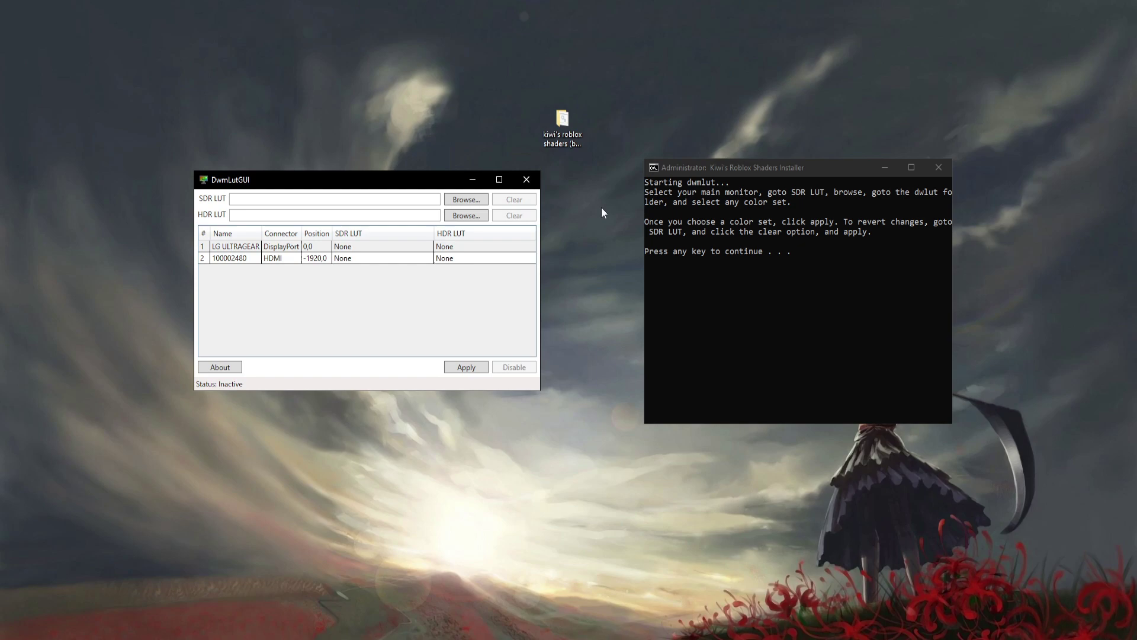
In the shaders installer, choose the nvidia option and run option 1 to install the NVIDIA shaders
{"action": "left_click_drag", "start_coordinate": [399, 188], "coordinate": [401, 216]}
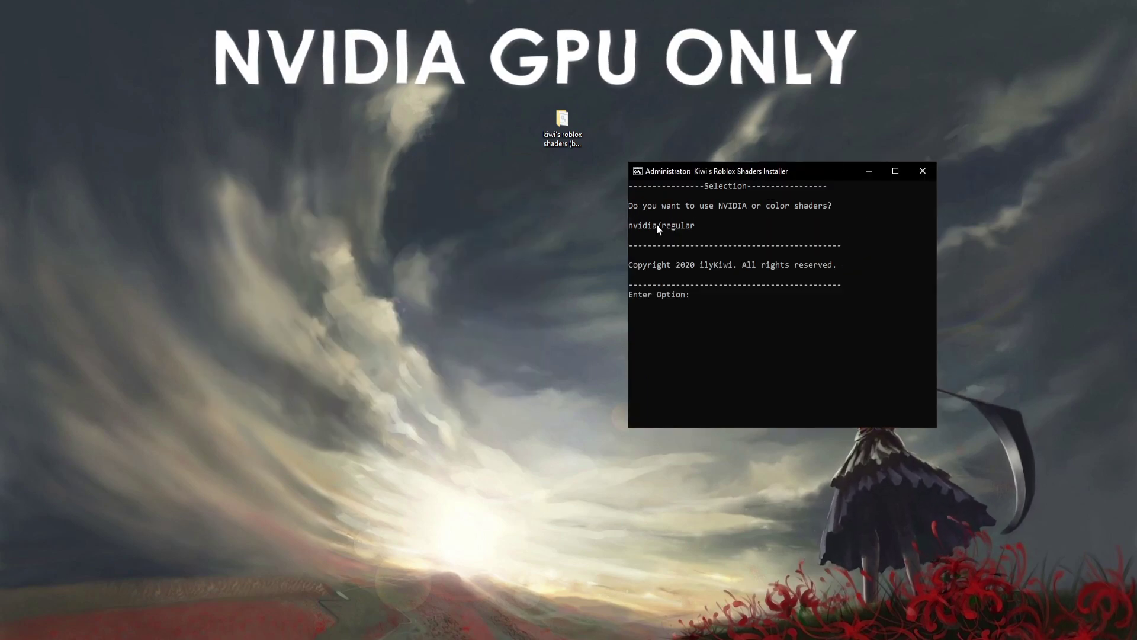
{"action": "type", "text": "nvidia"}
{"action": "key", "text": "Return"}
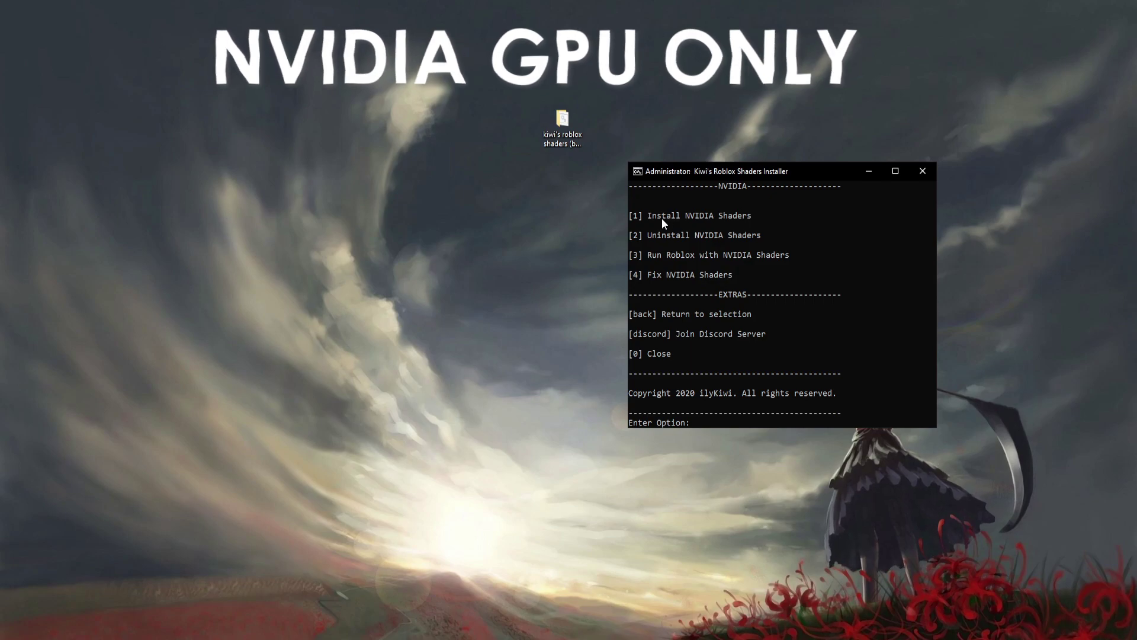
{"action": "type", "text": "1"}
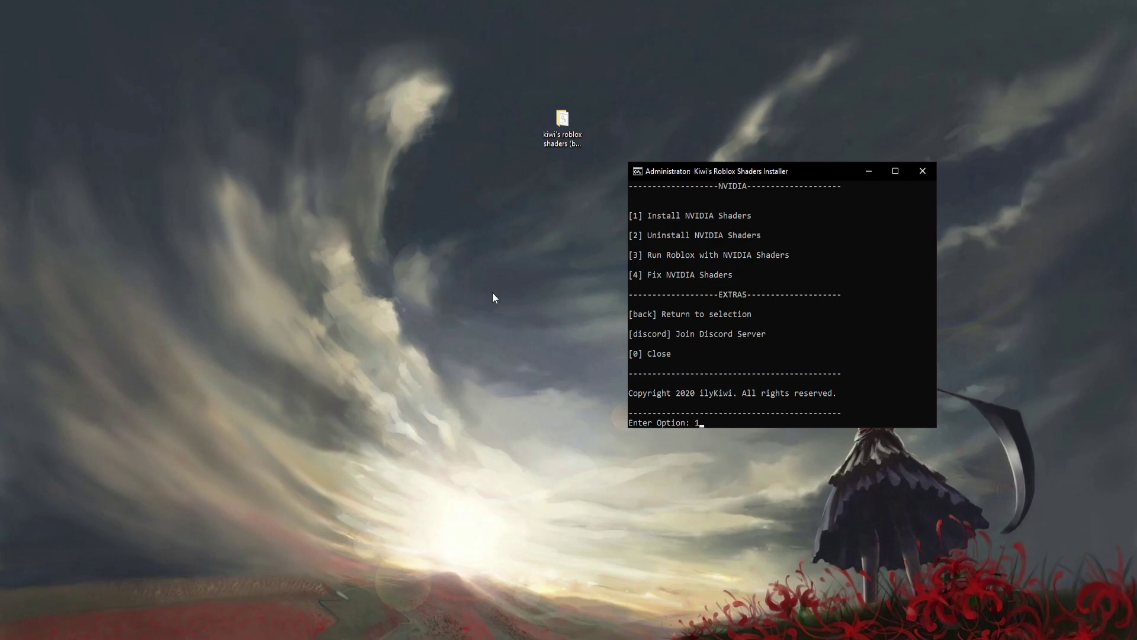
{"action": "key", "text": "Return"}
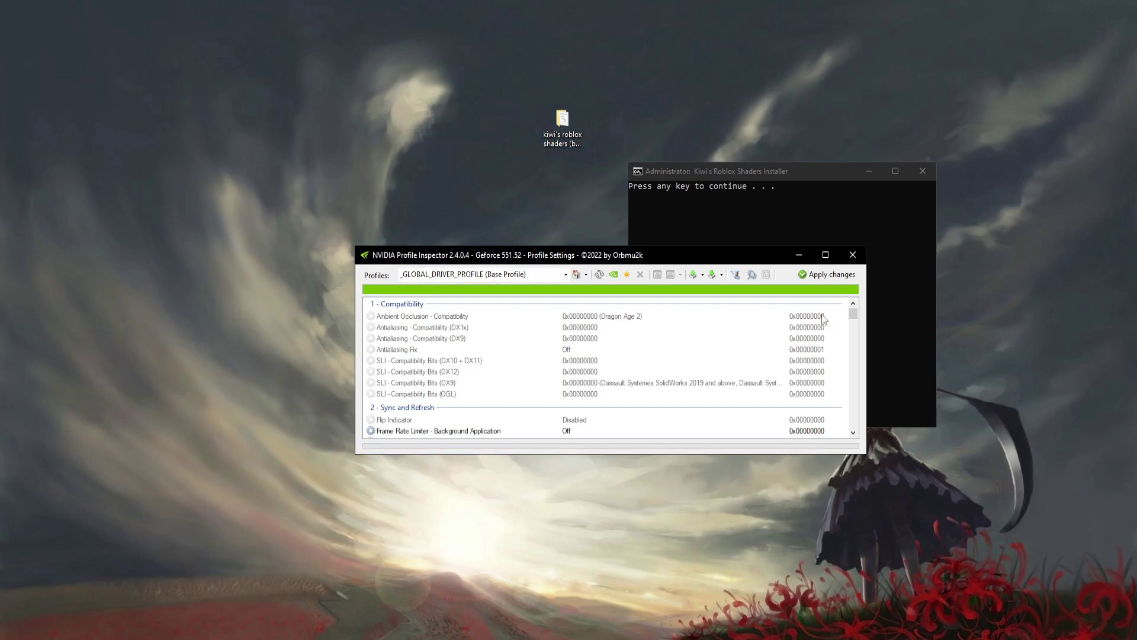
{"action": "left_click", "coordinate": [713, 276]}
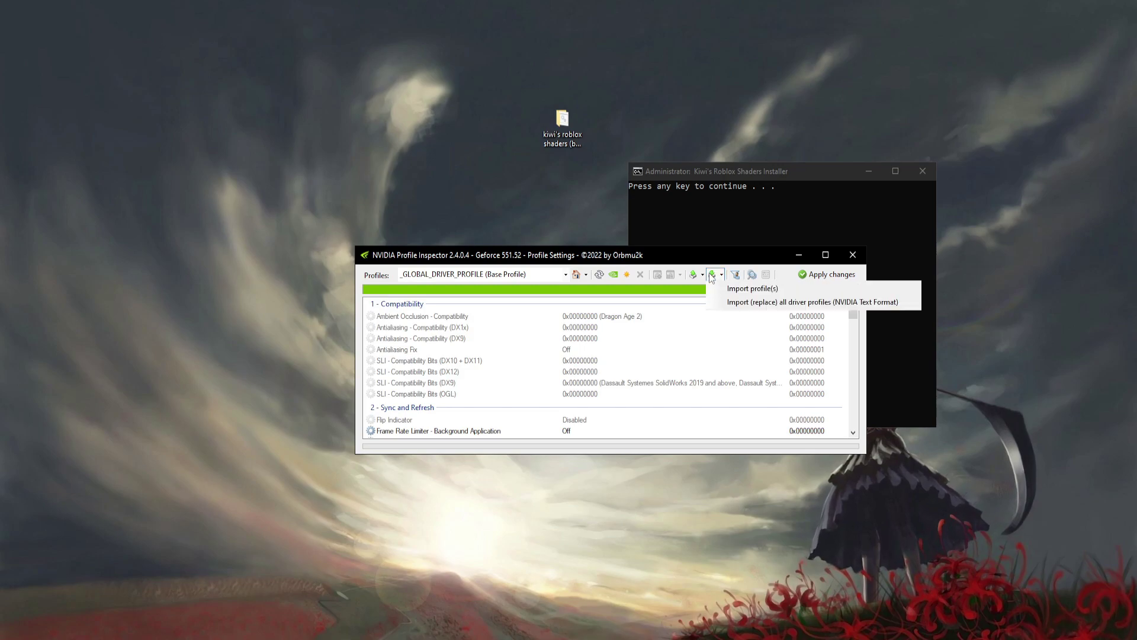
{"action": "left_click", "coordinate": [736, 288]}
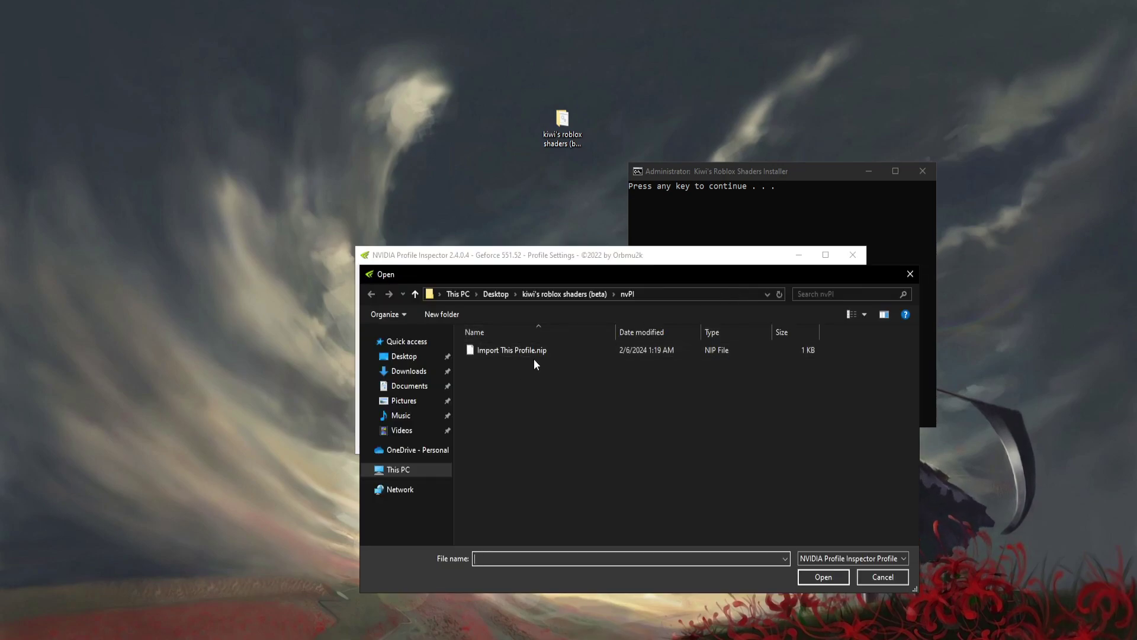
{"action": "left_click", "coordinate": [573, 294]}
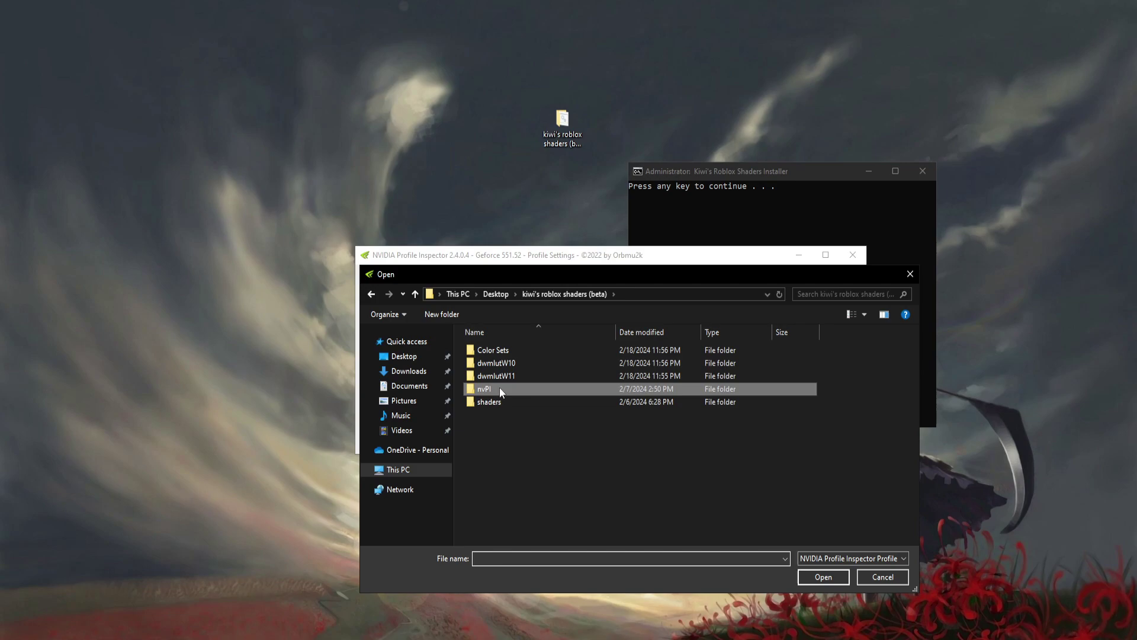
{"action": "double_click", "coordinate": [506, 393]}
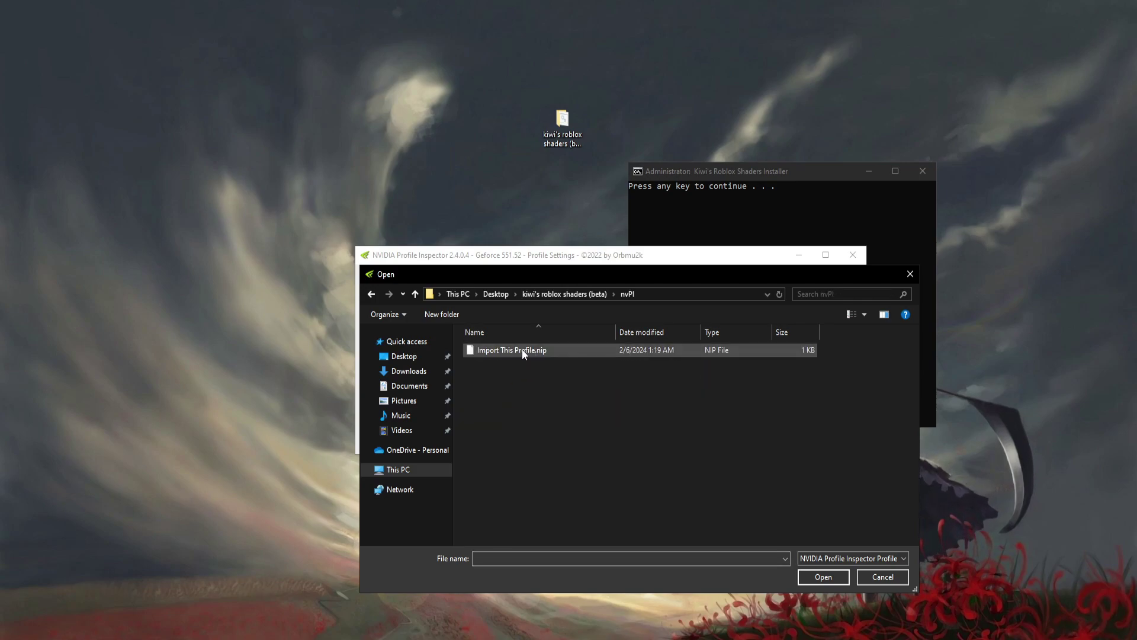
{"action": "left_click_drag", "start_coordinate": [535, 275], "coordinate": [471, 219]}
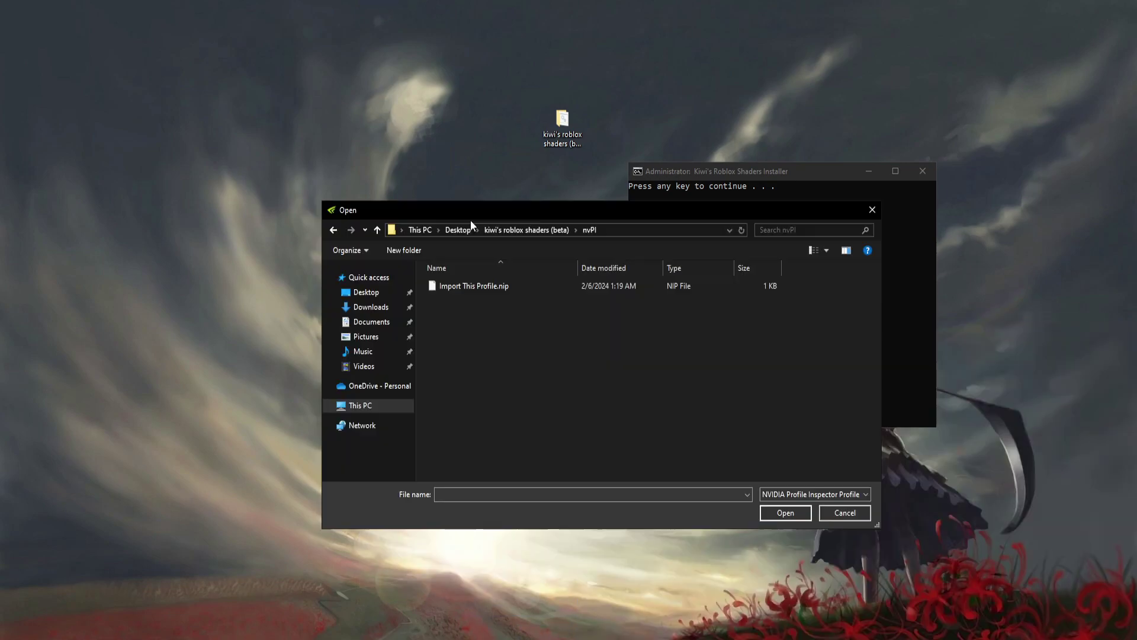
{"action": "left_click", "coordinate": [832, 513]}
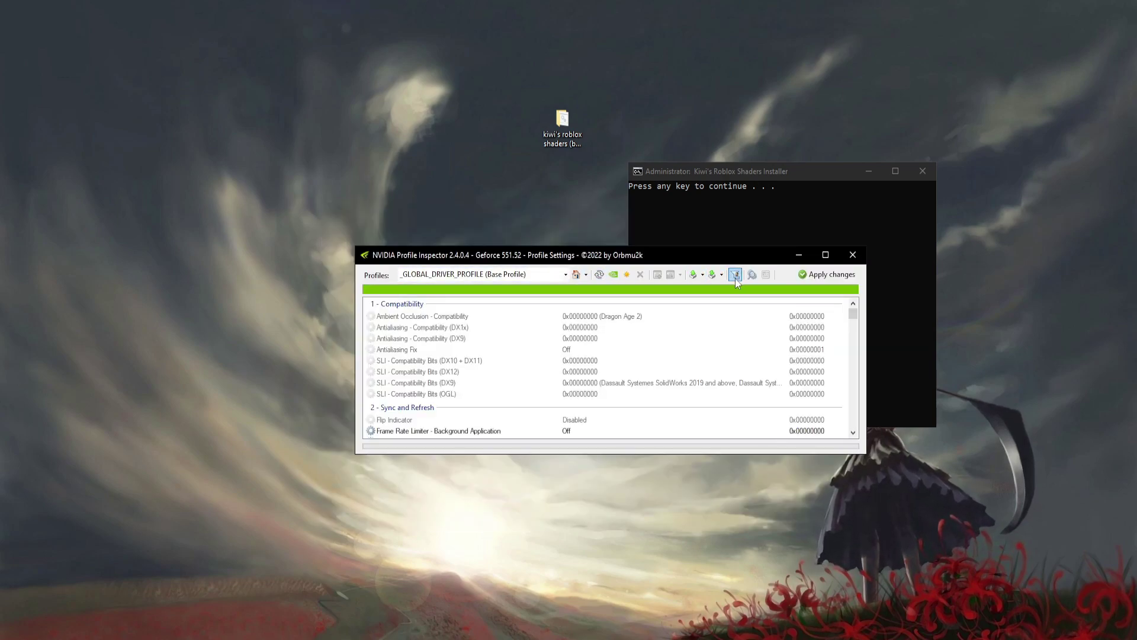
Export only the current NVIDIA profile to the nvPI folder as original nvidia settings.nip
{"action": "left_click", "coordinate": [694, 277]}
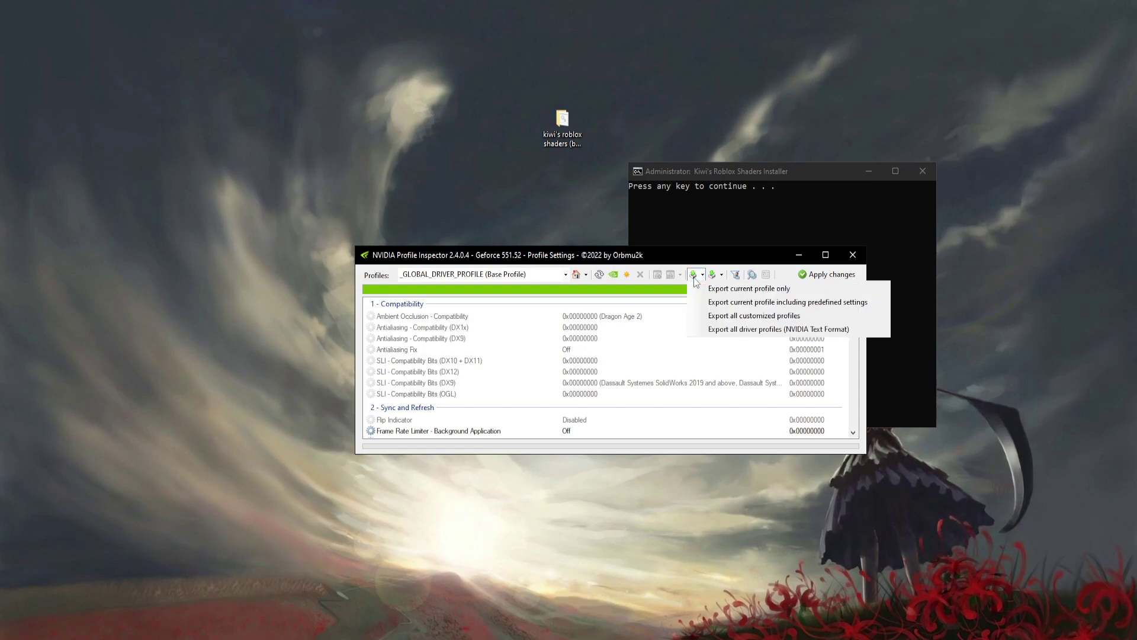
{"action": "left_click", "coordinate": [733, 289]}
{"action": "key", "text": "Return"}
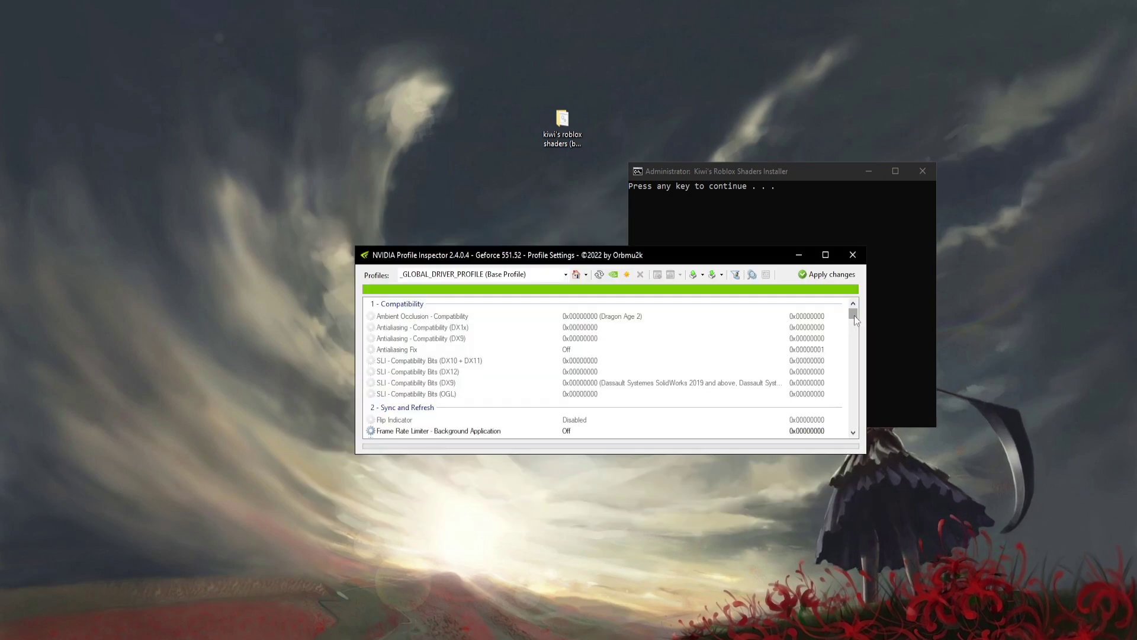
{"action": "left_click", "coordinate": [712, 275]}
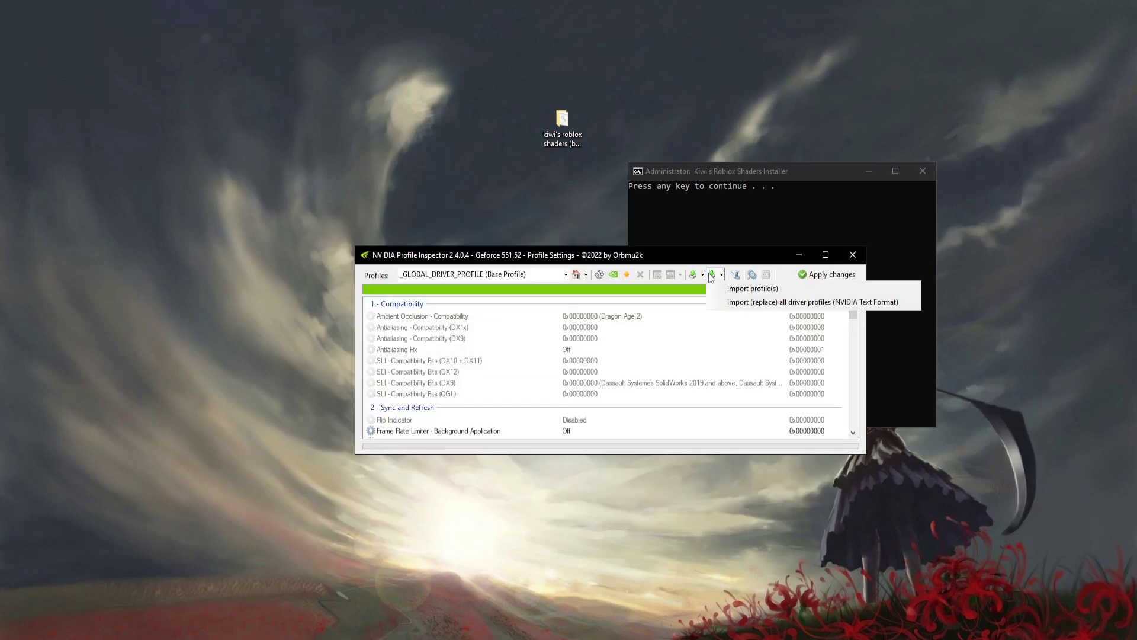
{"action": "left_click", "coordinate": [751, 288]}
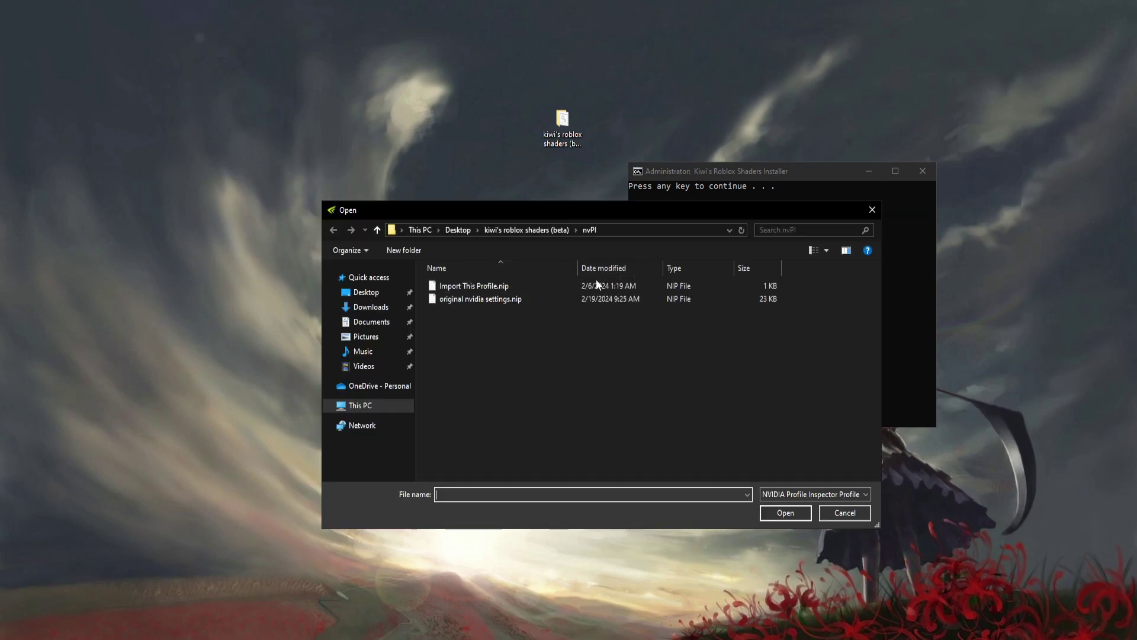
{"action": "left_click", "coordinate": [528, 287]}
{"action": "left_click", "coordinate": [841, 511]}
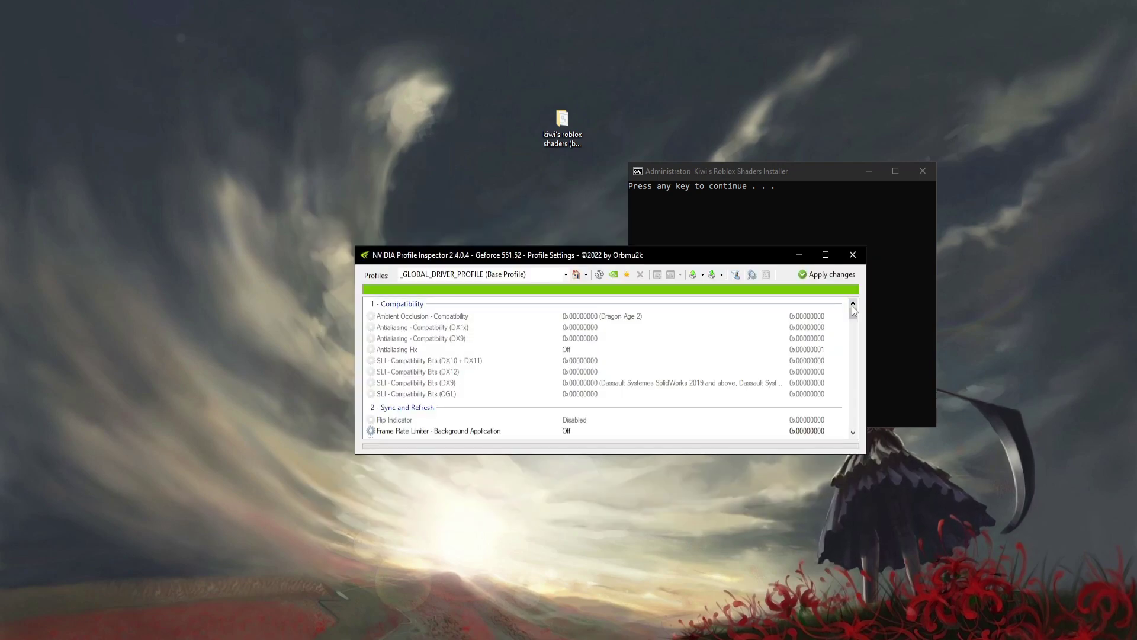
Set Ansel flags for enabled applications to ANSEL_ALLOWLISTED_ALLOWED in the Other section of the base profile and apply the changes
{"action": "left_click_drag", "start_coordinate": [853, 314], "coordinate": [866, 363]}
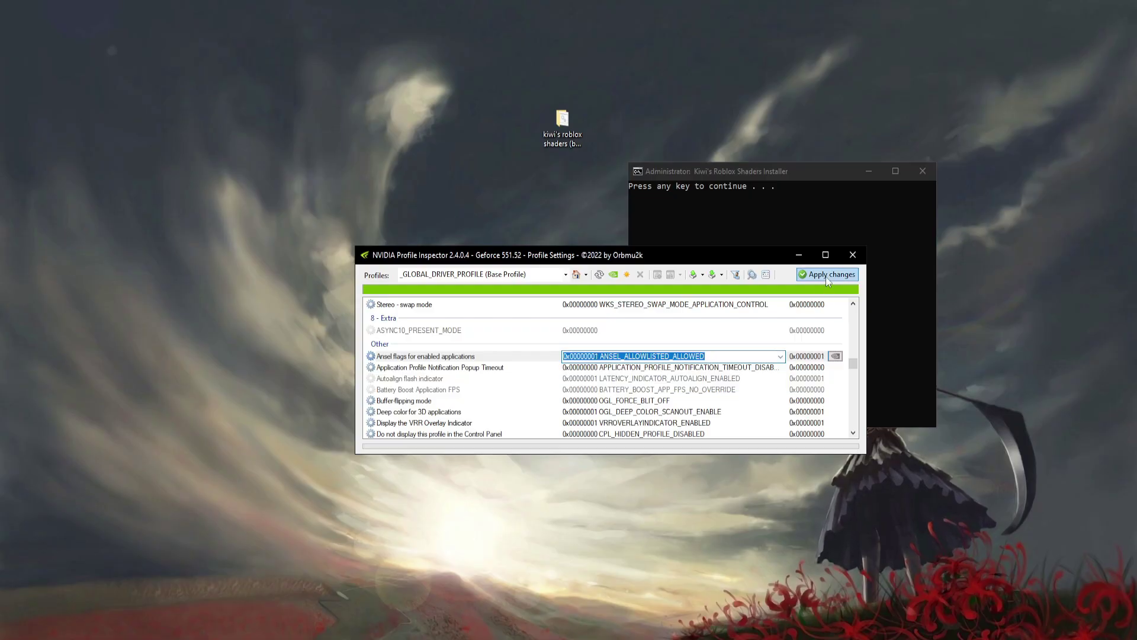
{"action": "left_click", "coordinate": [826, 276]}
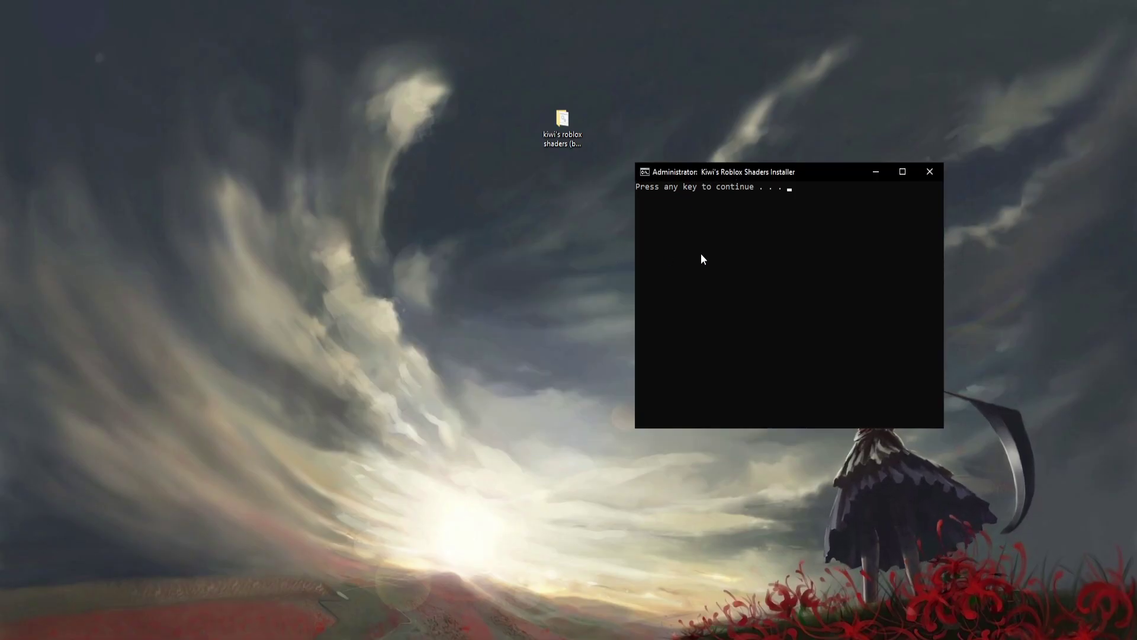
Finish the NVIDIA shaders installation in the installer and choose option 3 to run Roblox with NVIDIA shaders
{"action": "key", "text": "Return"}
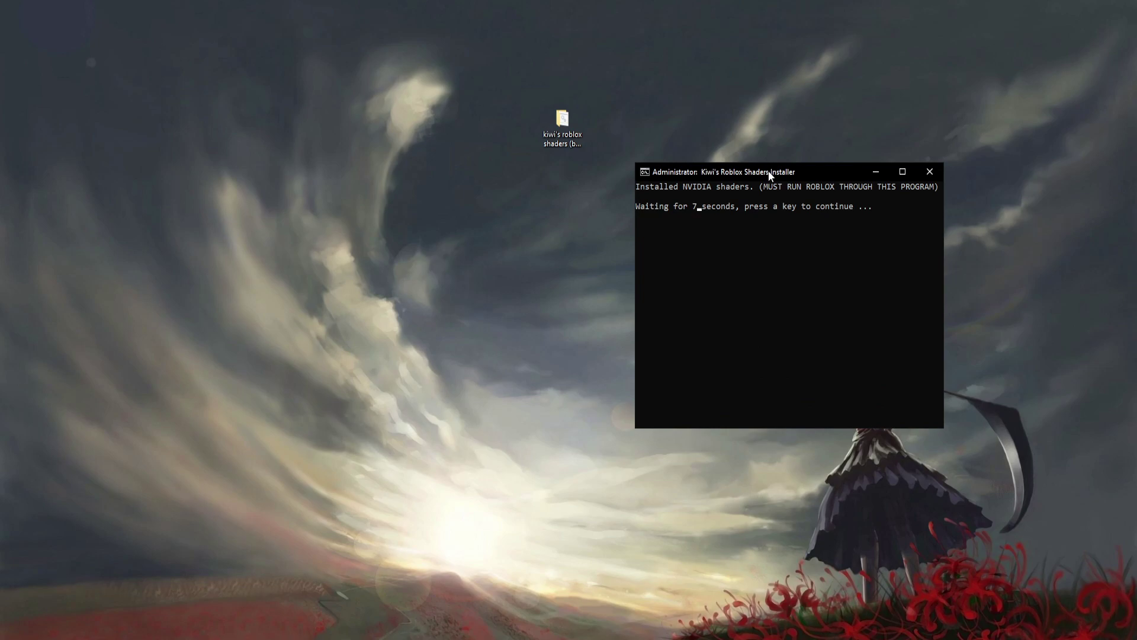
{"action": "left_click_drag", "start_coordinate": [769, 171], "coordinate": [743, 168]}
{"action": "key", "text": "Return"}
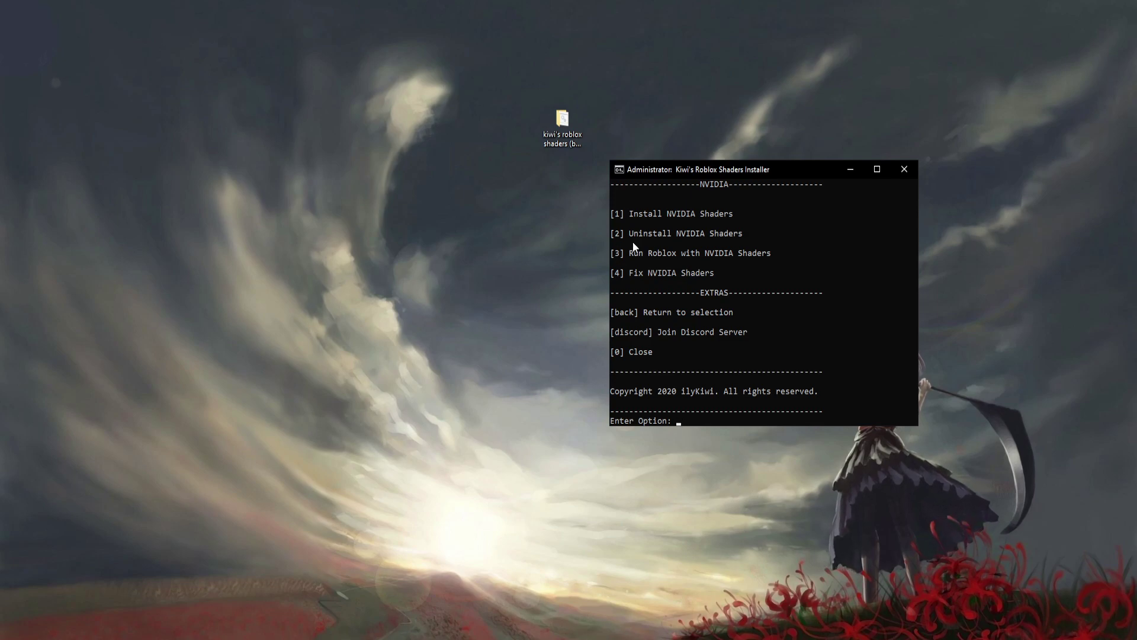
{"action": "type", "text": "3"}
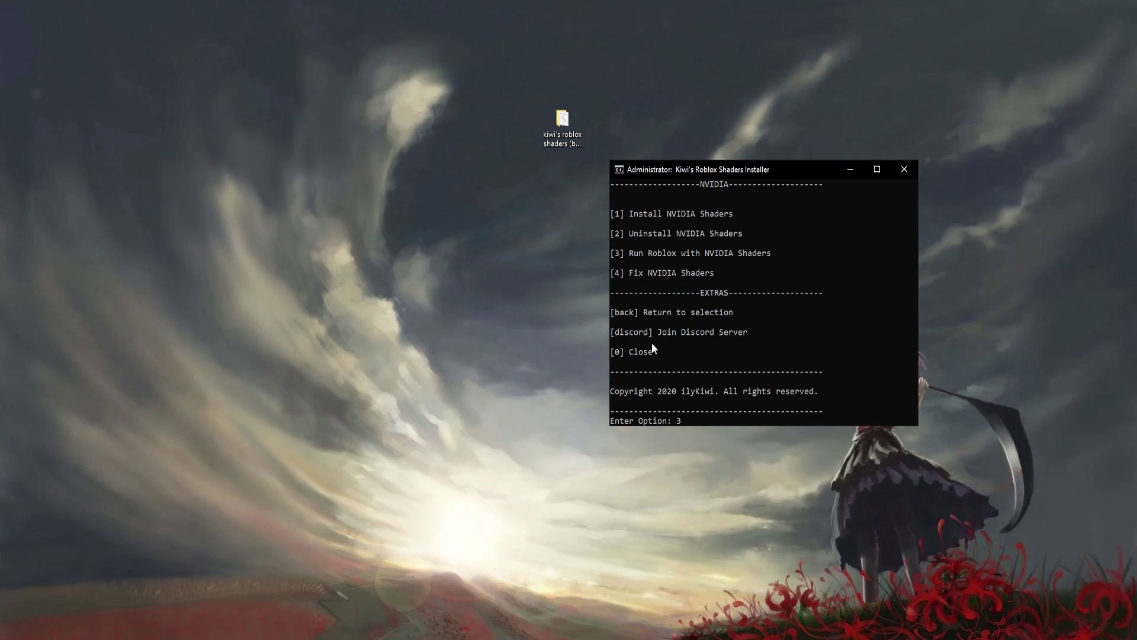
{"action": "key", "text": "Return"}
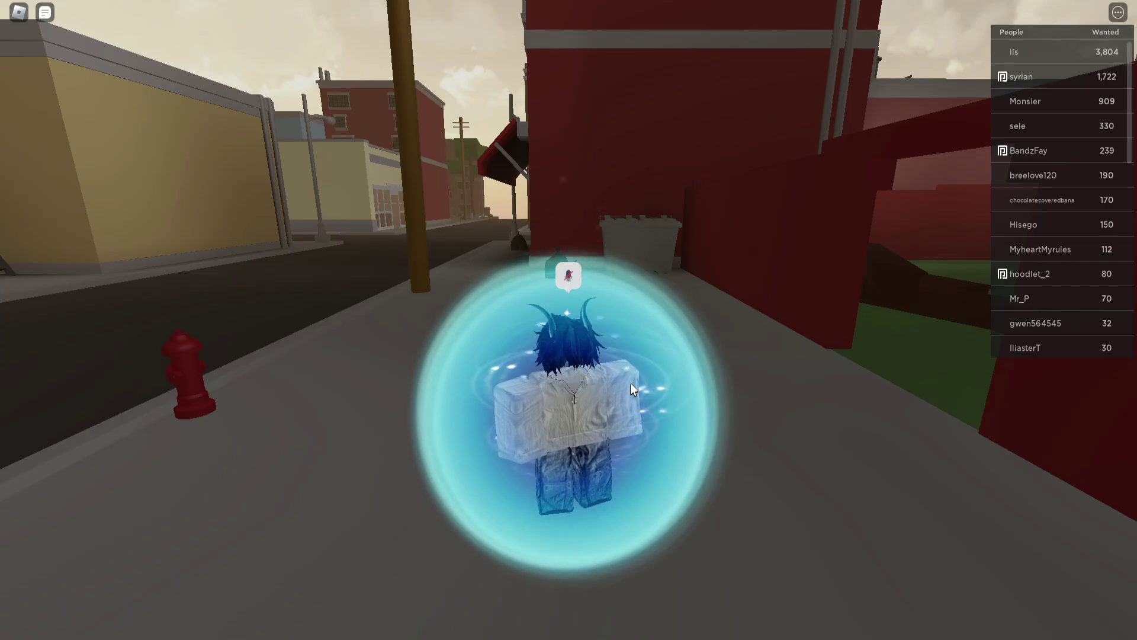
Open the NVIDIA Game filter overlay in Roblox, enable style 1 and browse the filters that can be added
{"action": "key", "text": "alt+F3"}
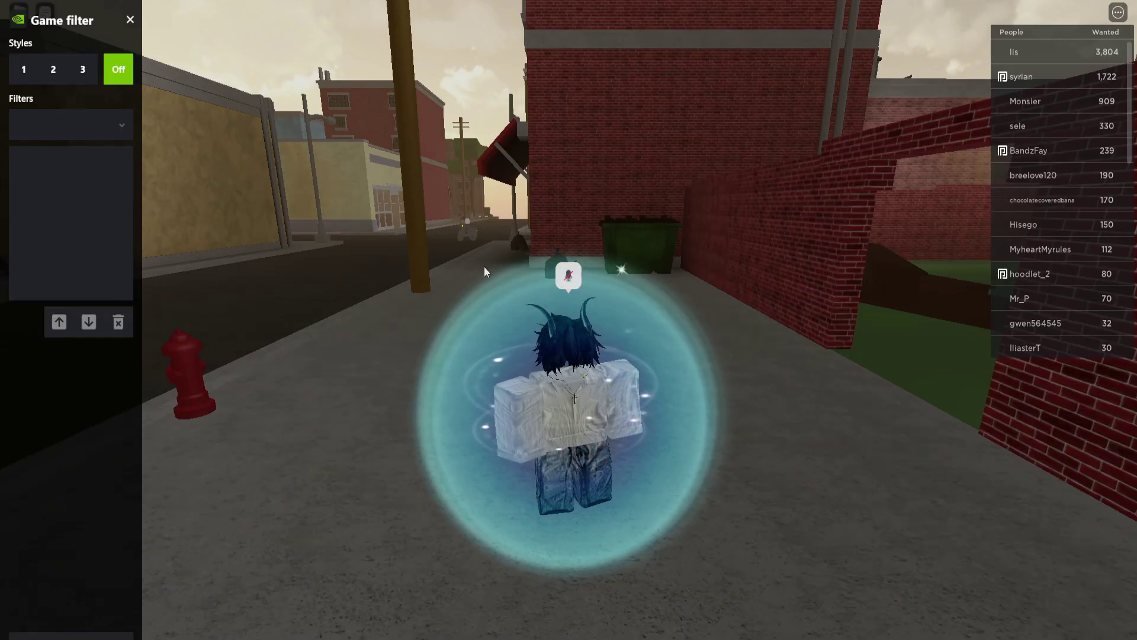
{"action": "left_click", "coordinate": [24, 69]}
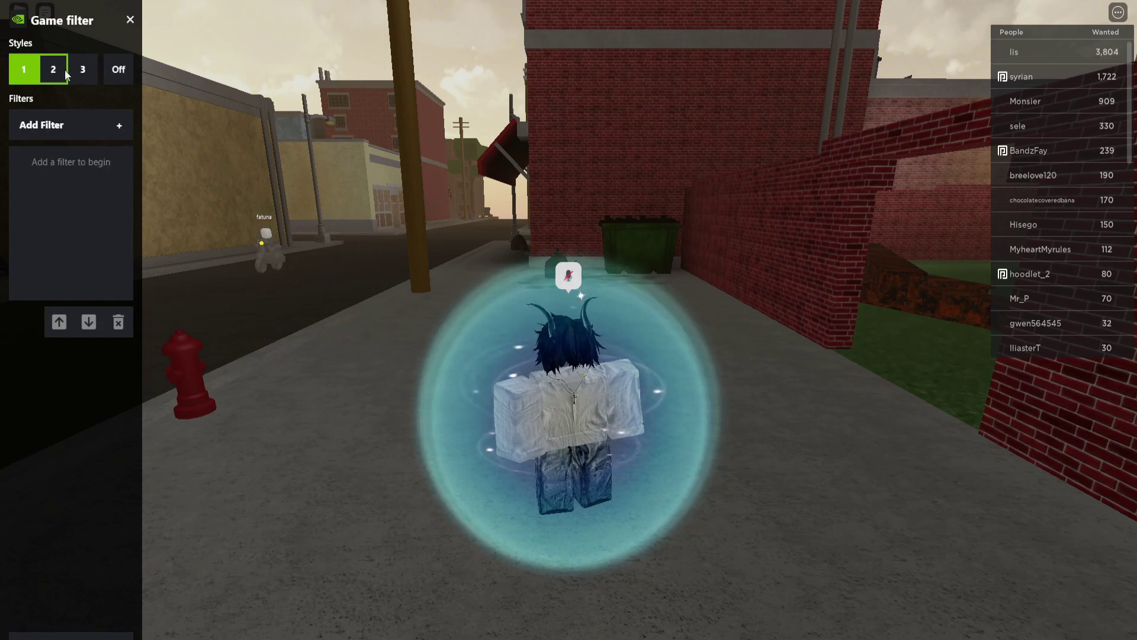
{"action": "left_click", "coordinate": [120, 124]}
{"action": "scroll", "coordinate": [134, 142], "scroll_direction": "down", "scroll_amount": 6}
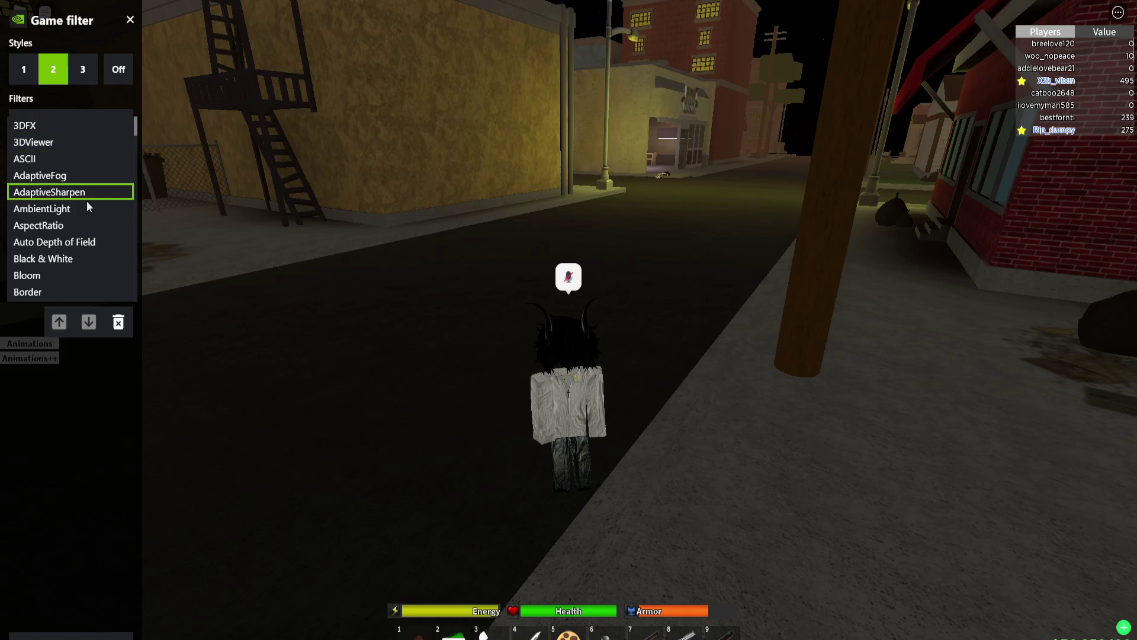
{"action": "scroll", "coordinate": [113, 210], "scroll_direction": "down", "scroll_amount": 20}
{"action": "left_click", "coordinate": [116, 213]}
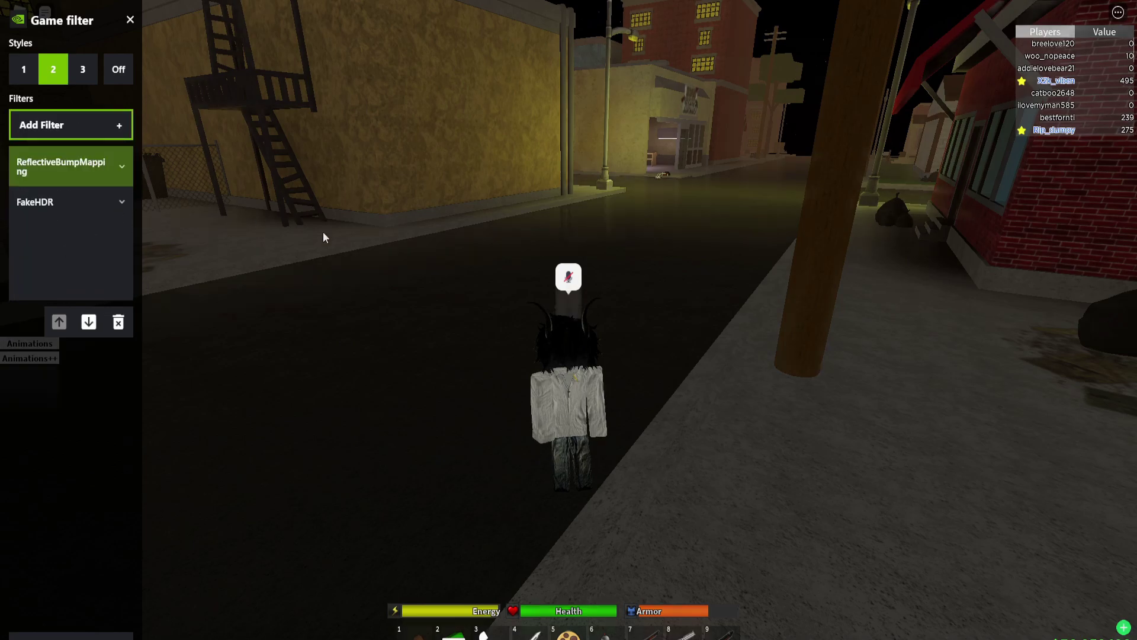
Expand the ReflectiveBumpMapping filter's settings in style 2 and close the Game filter overlay
{"action": "left_click", "coordinate": [122, 166]}
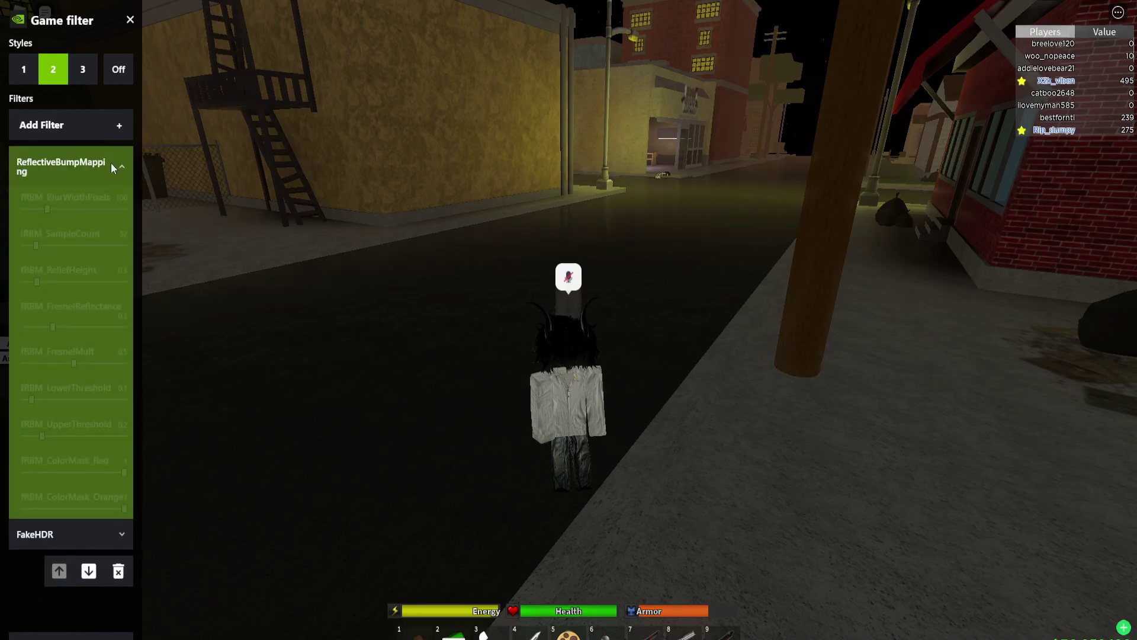
{"action": "key", "text": "alt+F3"}
Walk the character through the night streets to examine the shader reflections on roads, pavements and buildings
{"action": "key", "text": "w"}
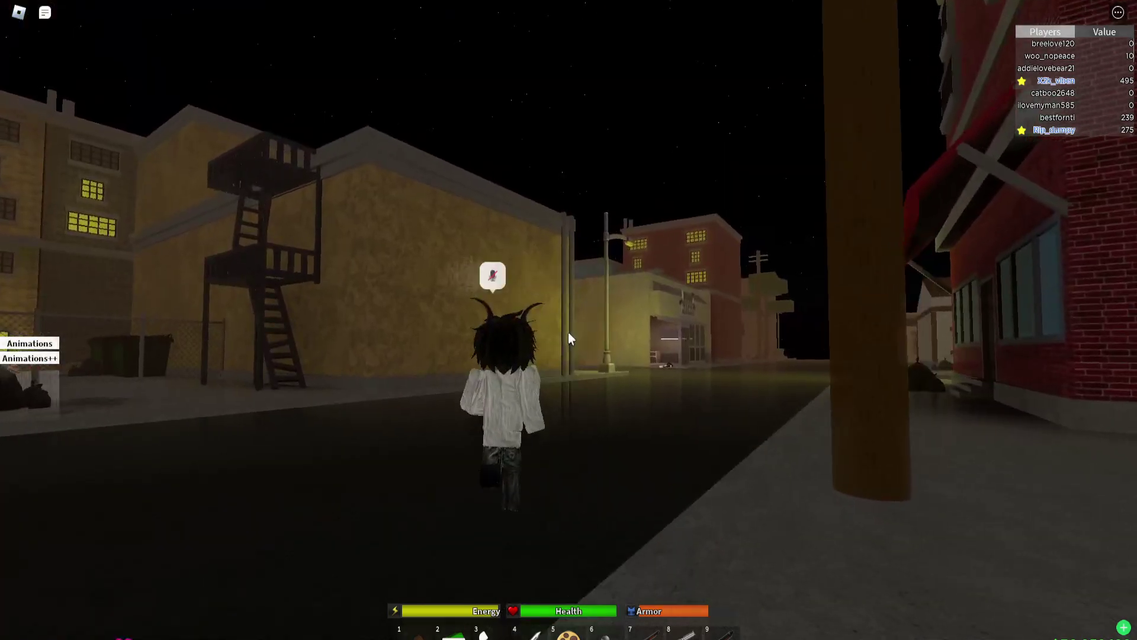
{"action": "key", "text": "shift+F5"}
{"action": "key", "text": "shift+F5"}
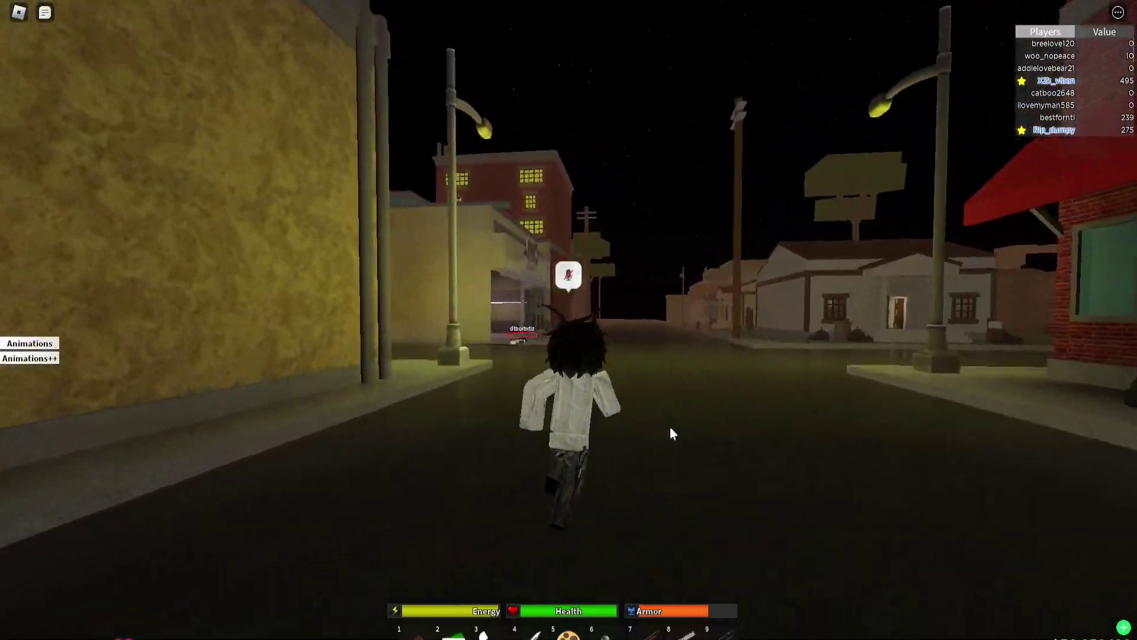
{"action": "key", "text": "s"}
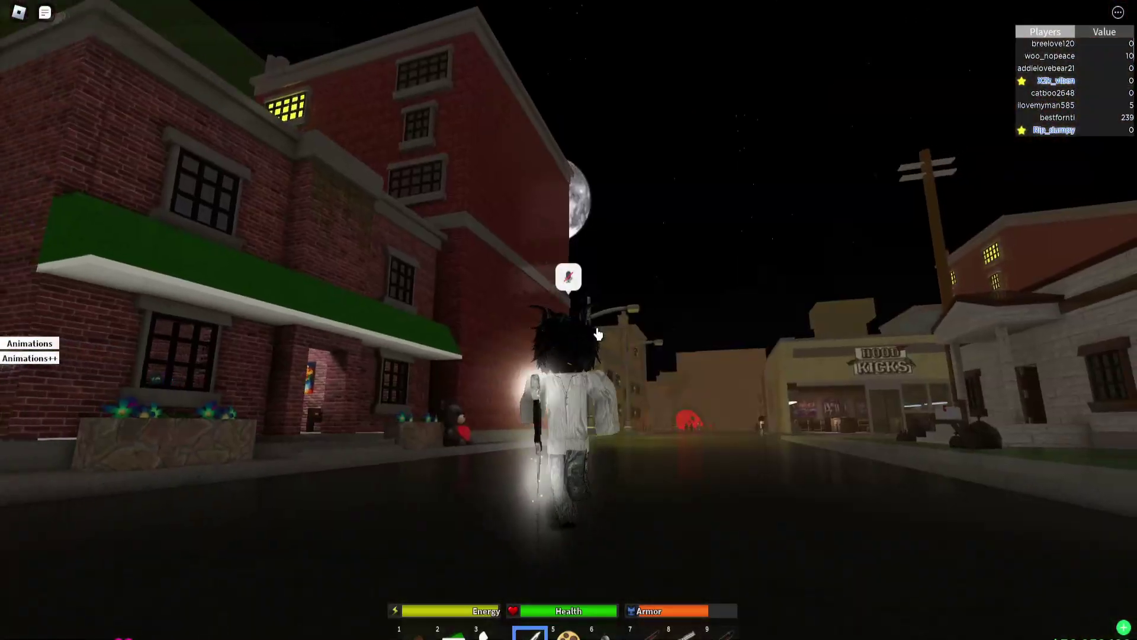
{"action": "key", "text": "w"}
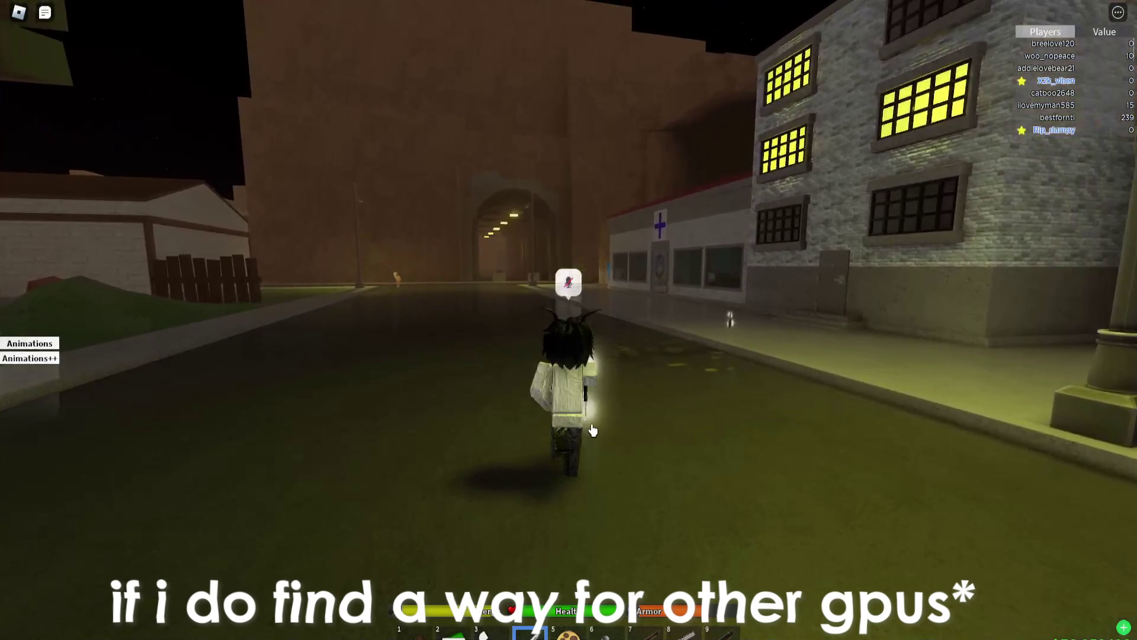
{"action": "key", "text": "w"}
{"action": "key", "text": "w"}
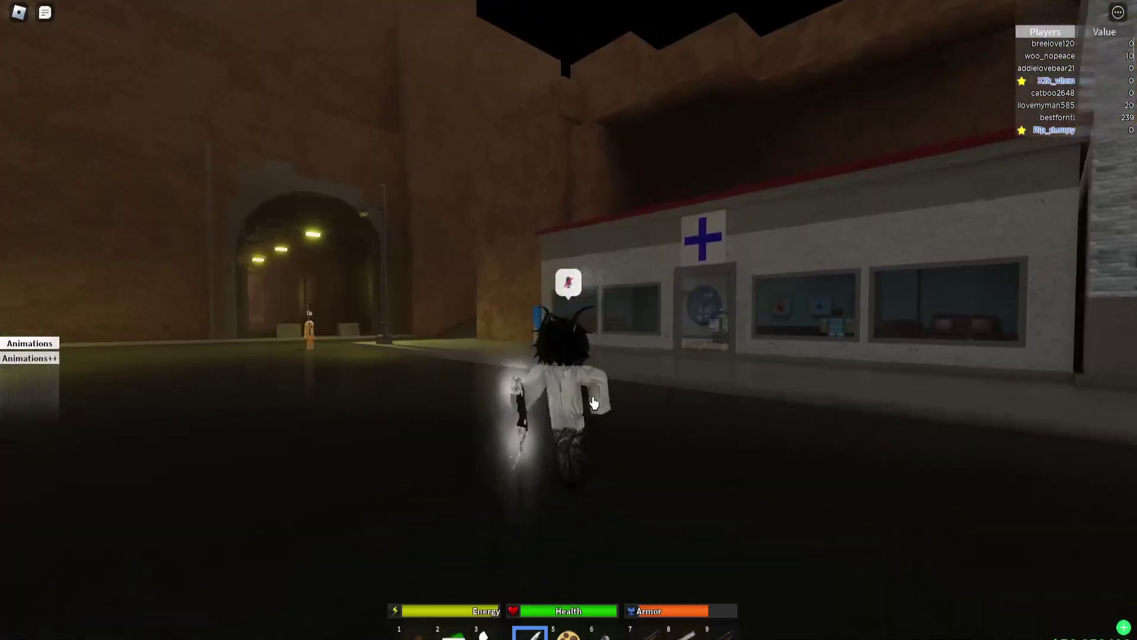
{"action": "key", "text": "w"}
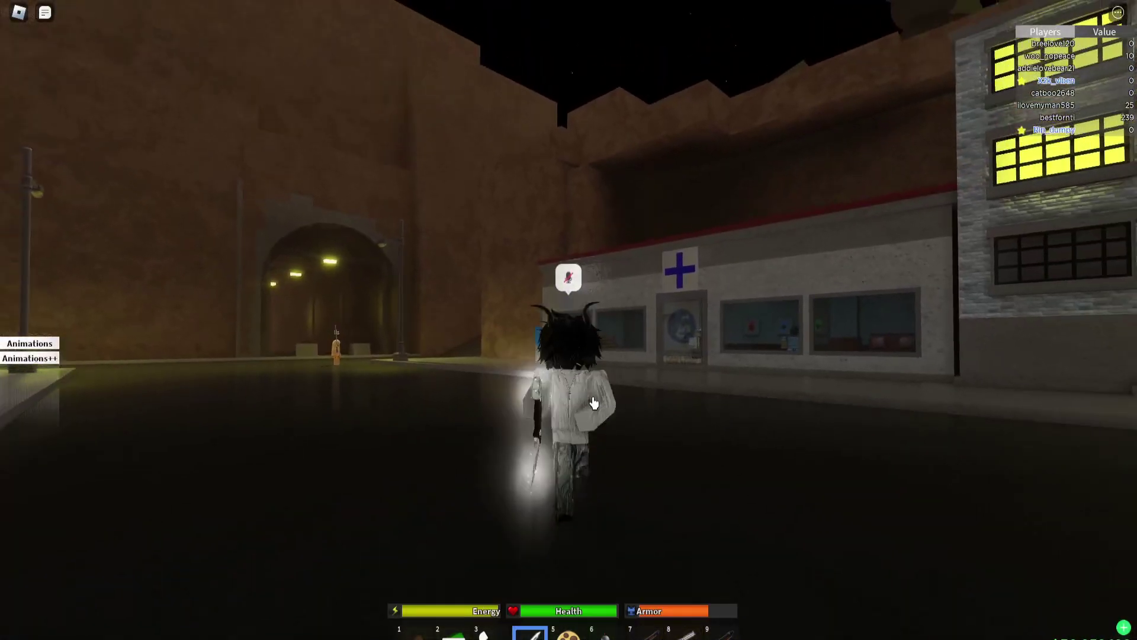